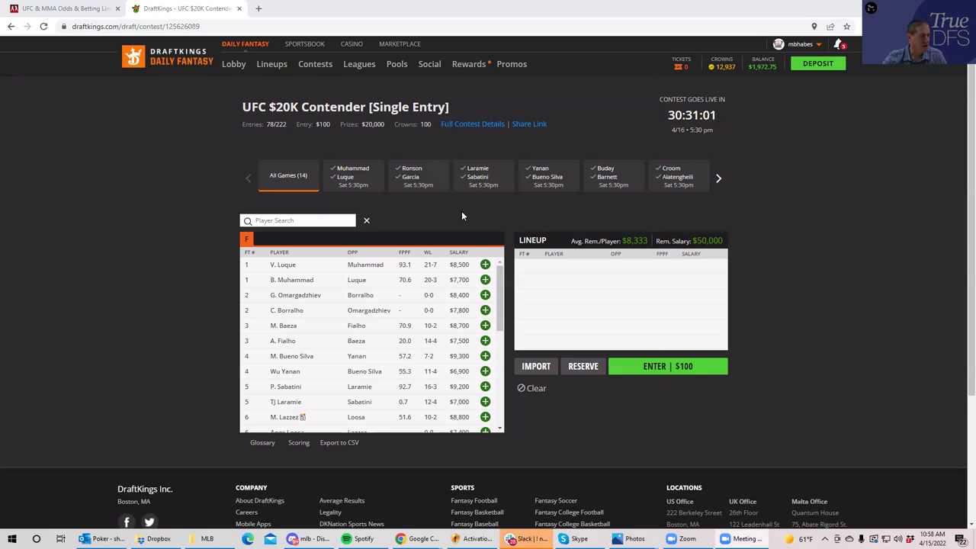
# Step: Switch to the BestFightOdds page and examine the betting lines for the UFC Fight Night 206 card
pyautogui.moveTo(500, 301); pyautogui.dragTo(502, 268)
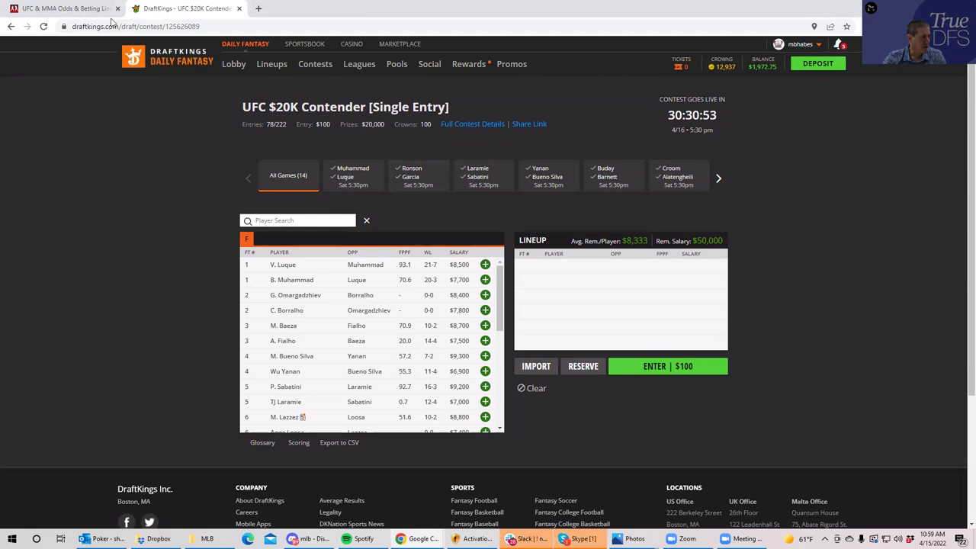
pyautogui.click(65, 11)
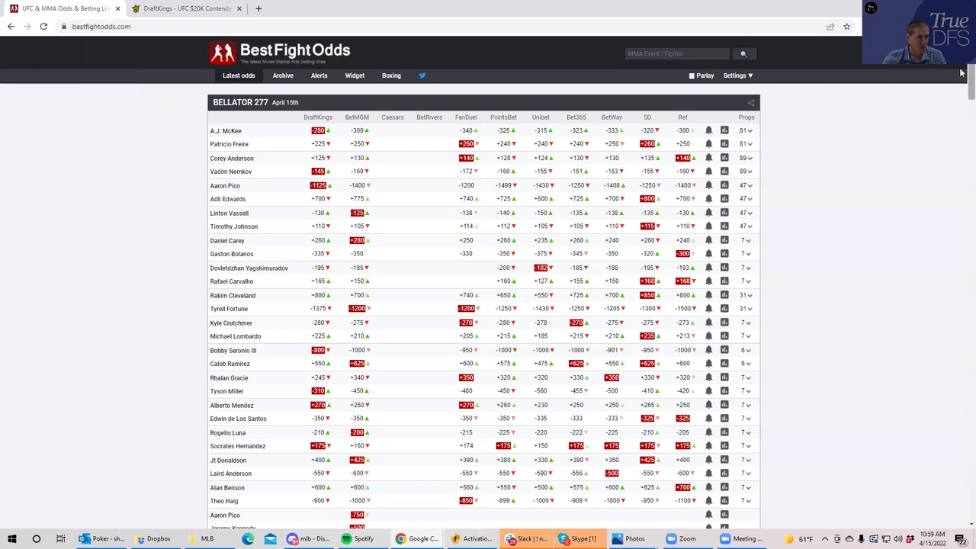
pyautogui.scroll(-5, 962, 91)
pyautogui.scroll(-4, 962, 124)
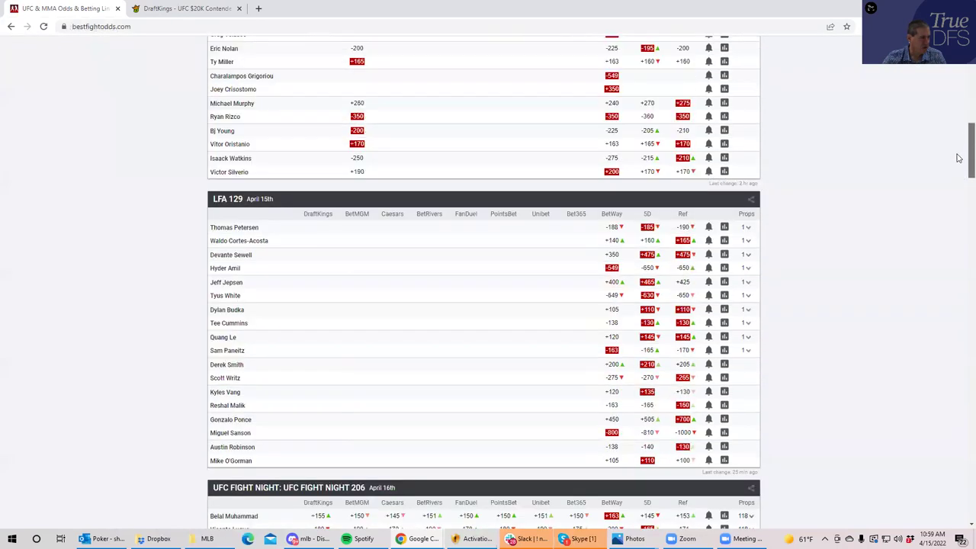
pyautogui.scroll(-5, 948, 198)
pyautogui.scroll(-1, 947, 197)
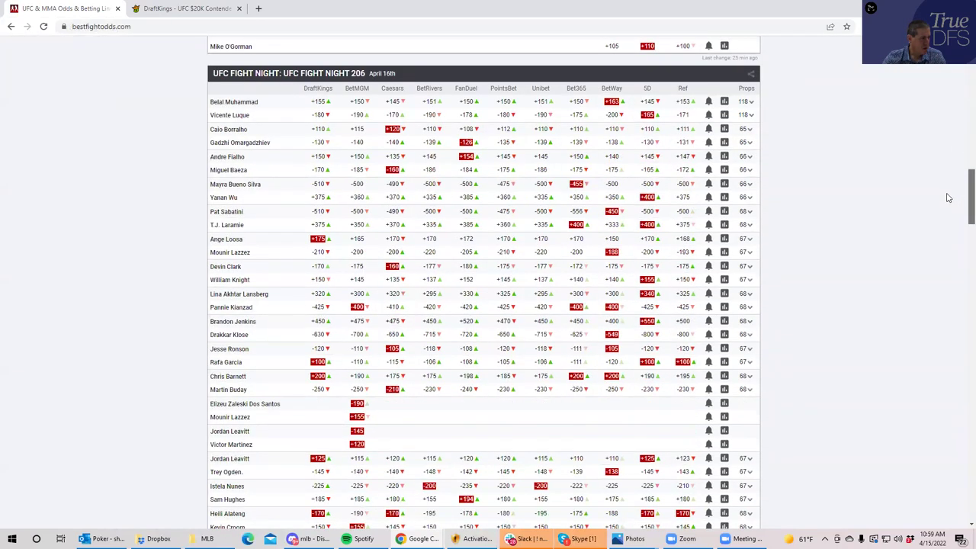
pyautogui.scroll(-1, 948, 197)
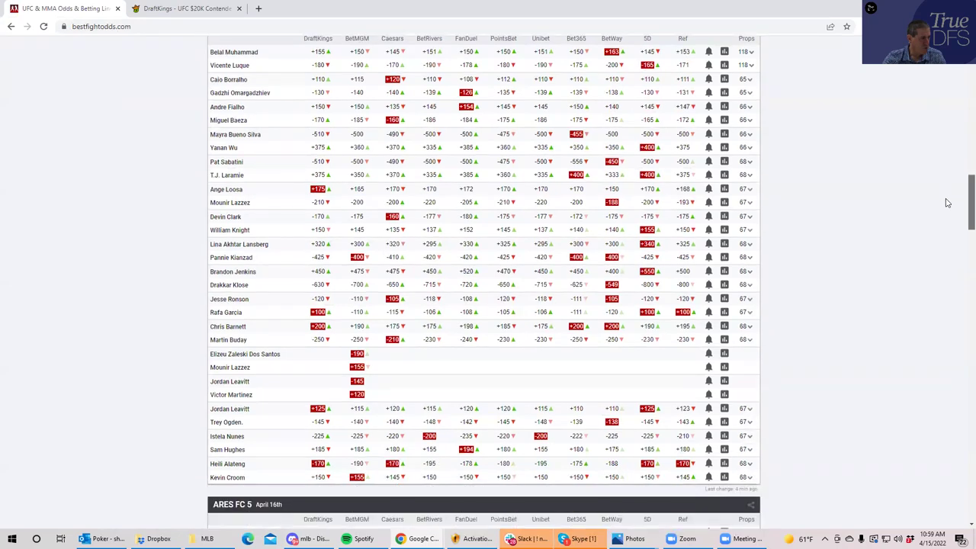
pyautogui.scroll(1, 947, 202)
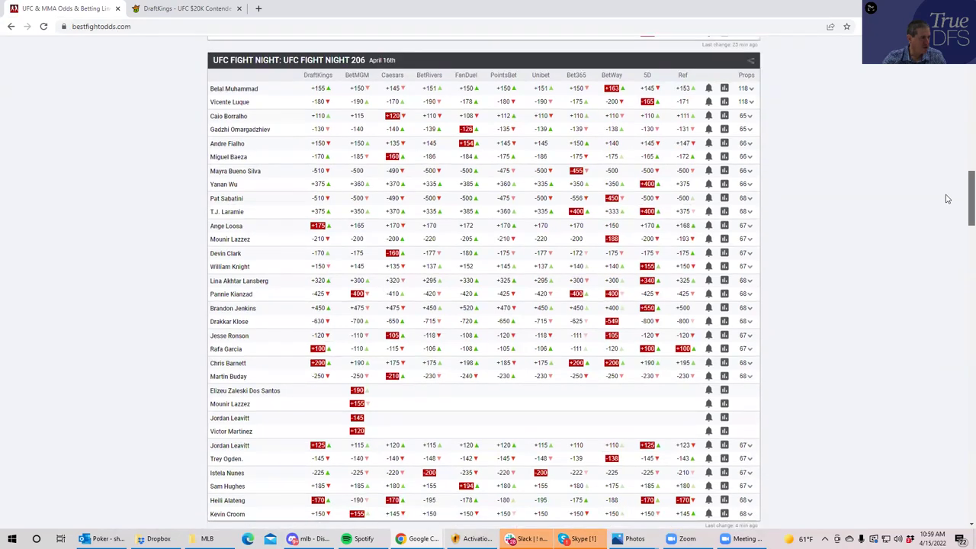
# Step: Return to the DraftKings UFC $20K Contender contest and review the salaries of all the listed fighters
pyautogui.click(179, 9)
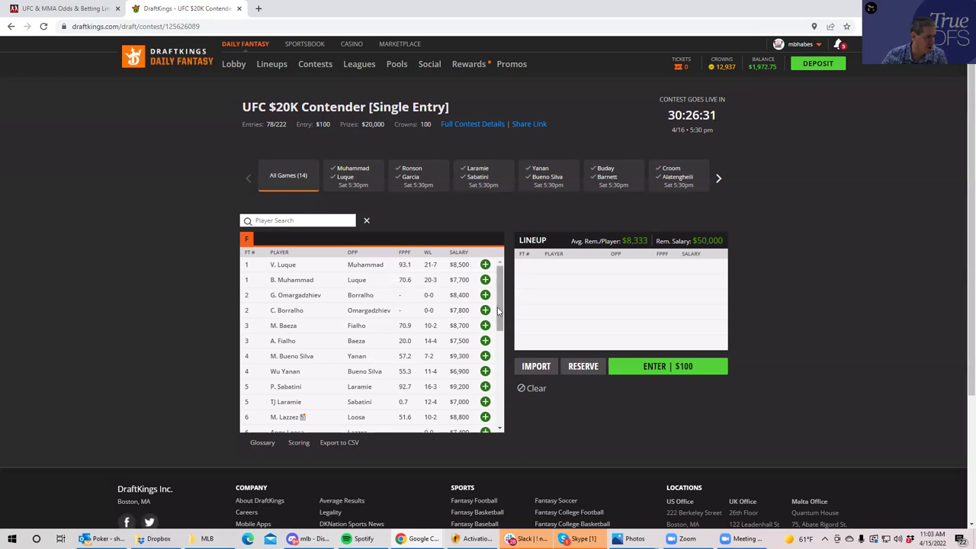
pyautogui.scroll(-1, 493, 355)
pyautogui.scroll(-3, 493, 355)
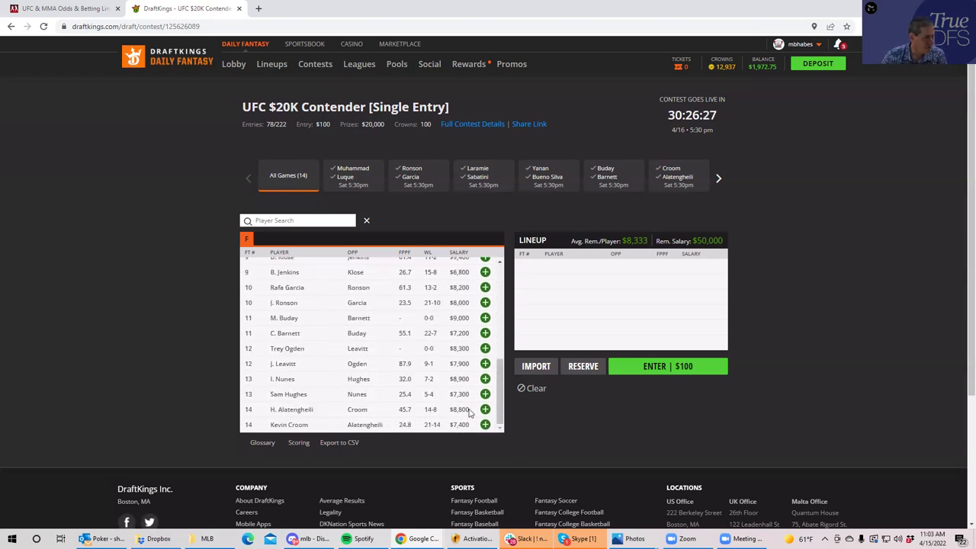
pyautogui.scroll(1, 497, 363)
pyautogui.scroll(1, 497, 362)
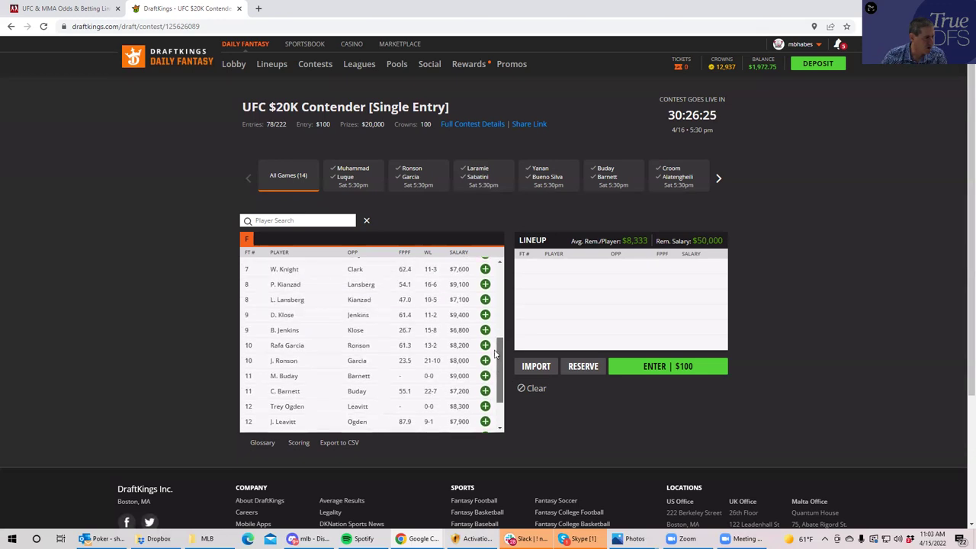
pyautogui.scroll(-2, 498, 374)
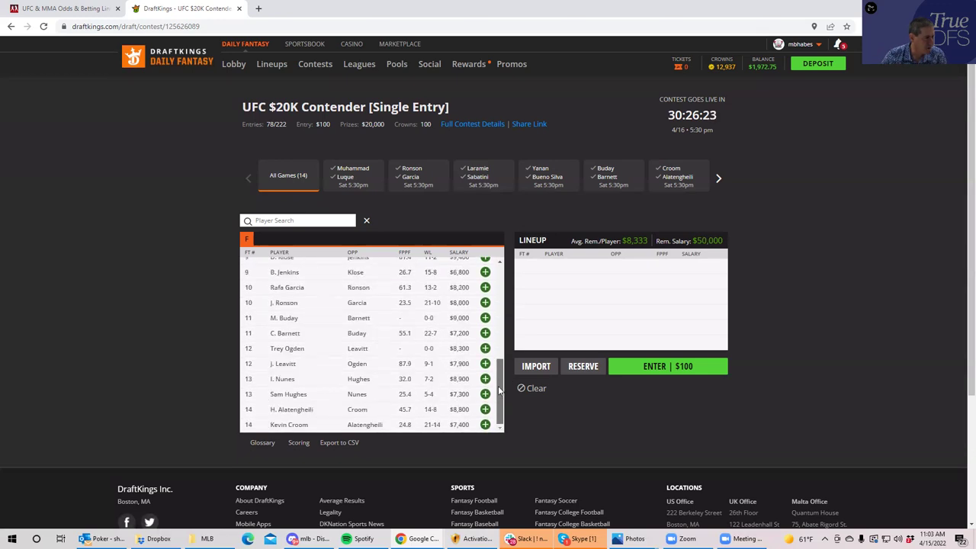
pyautogui.moveTo(500, 390); pyautogui.dragTo(506, 254)
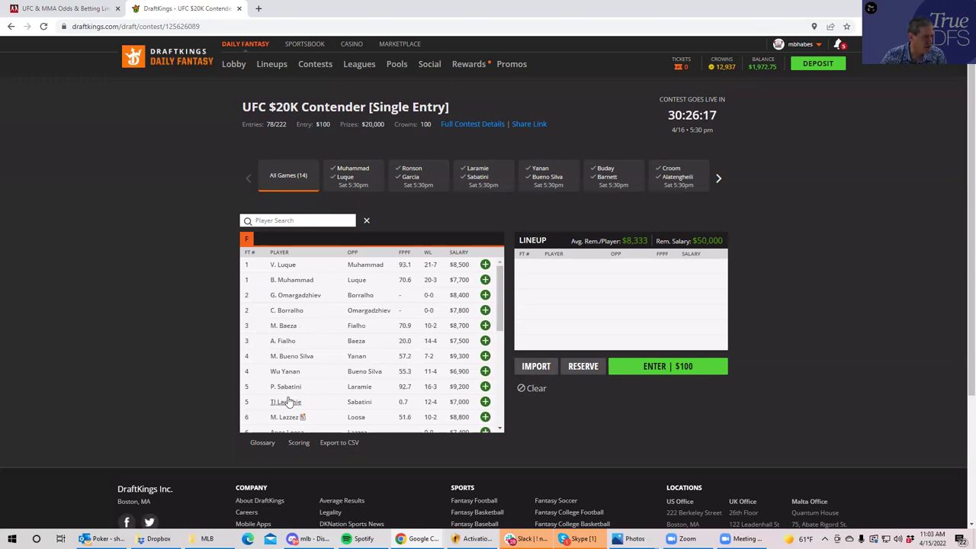
# Step: On BestFightOdds, examine the prop odds for the Pat Sabatini vs. T.J. Laramie fight, then collapse them
pyautogui.click(82, 13)
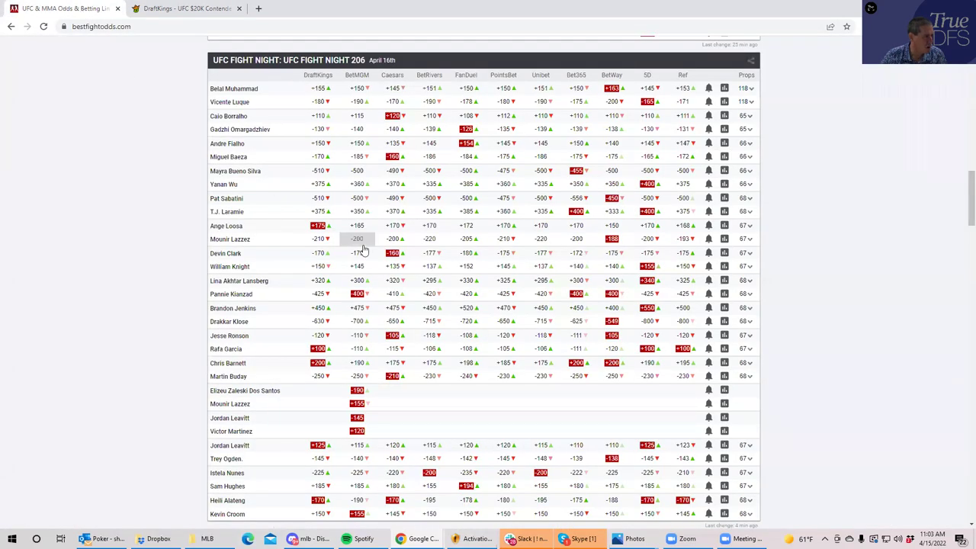
pyautogui.click(750, 199)
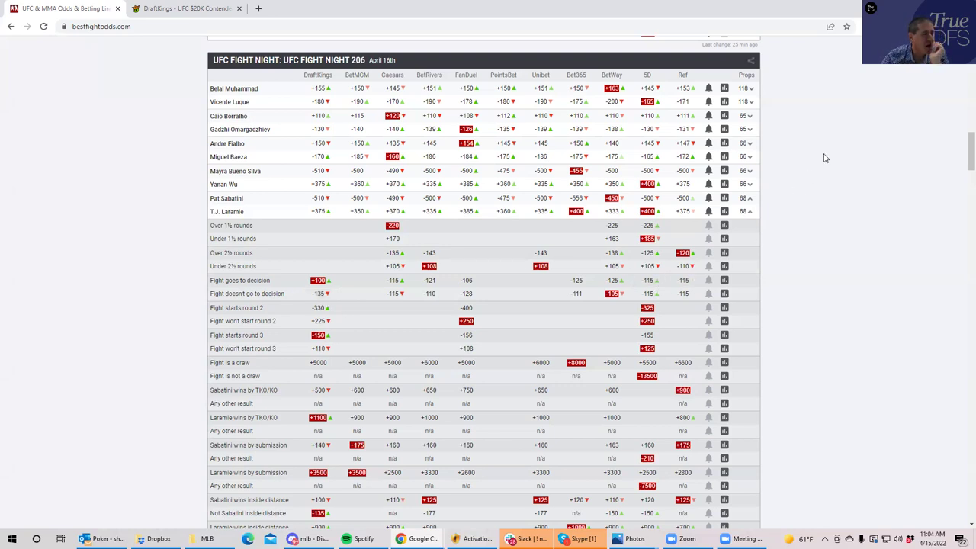
pyautogui.click(750, 212)
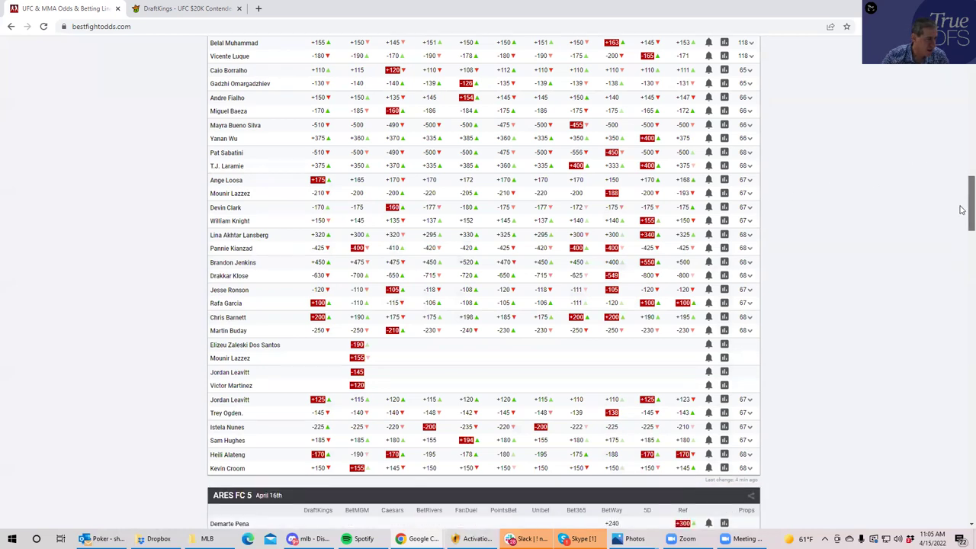
# Step: Examine the prop odds for the Chris Barnett vs. Martin Buday fight and collapse them again
pyautogui.scroll(-1, 962, 206)
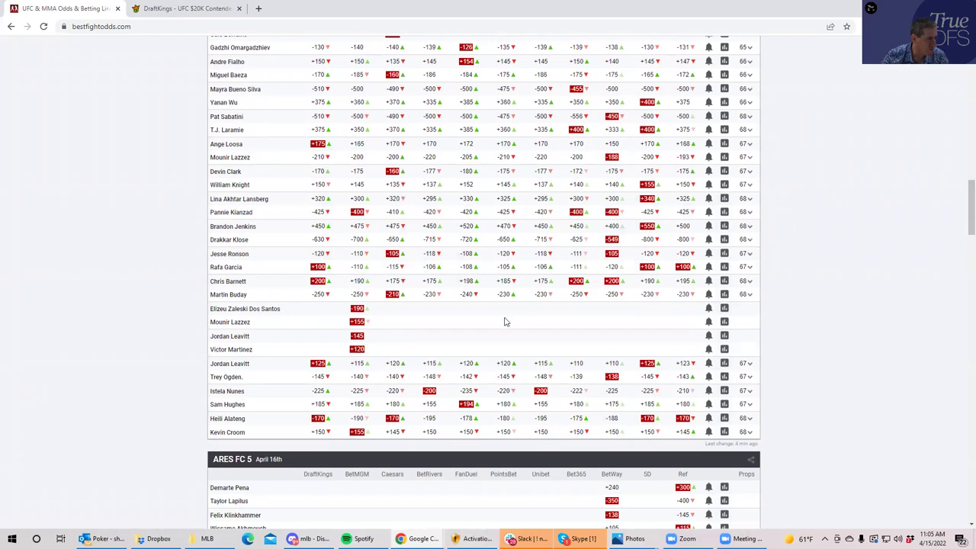
pyautogui.click(750, 295)
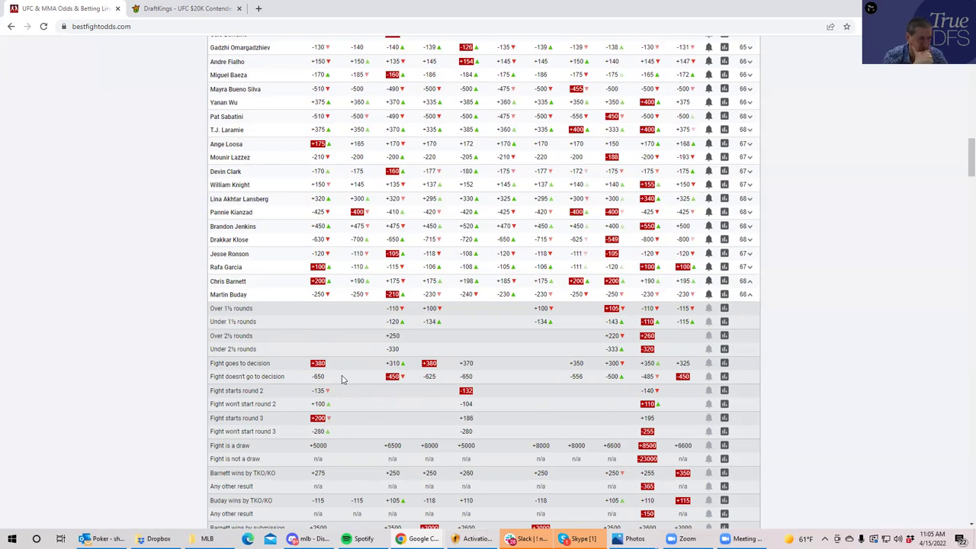
pyautogui.click(751, 297)
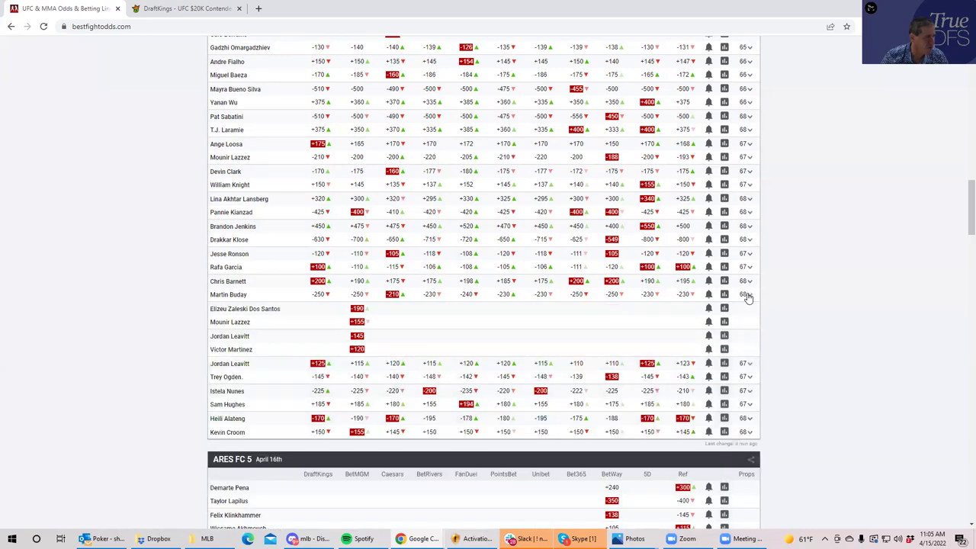
# Step: Add M. Buday and P. Sabatini to the DraftKings contest lineup
pyautogui.click(189, 9)
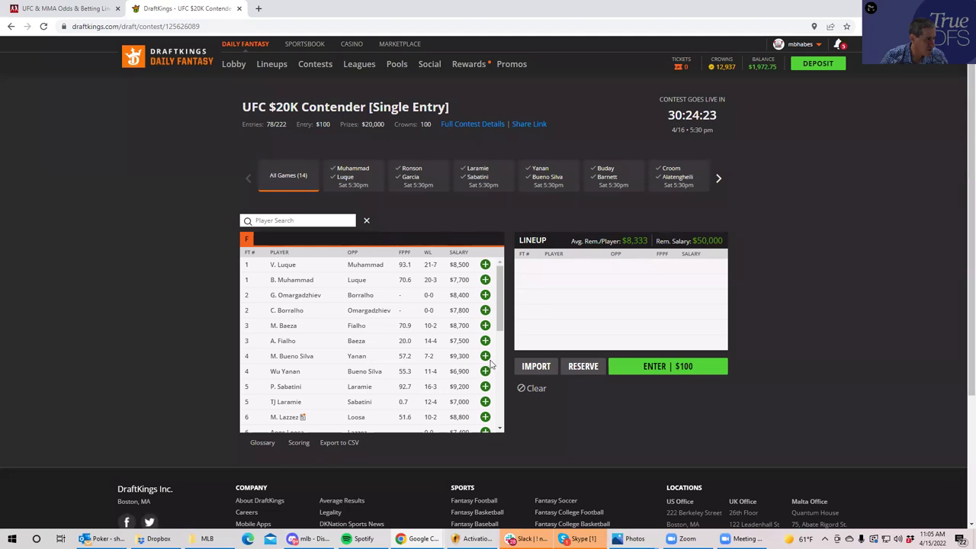
pyautogui.moveTo(494, 324); pyautogui.dragTo(492, 416)
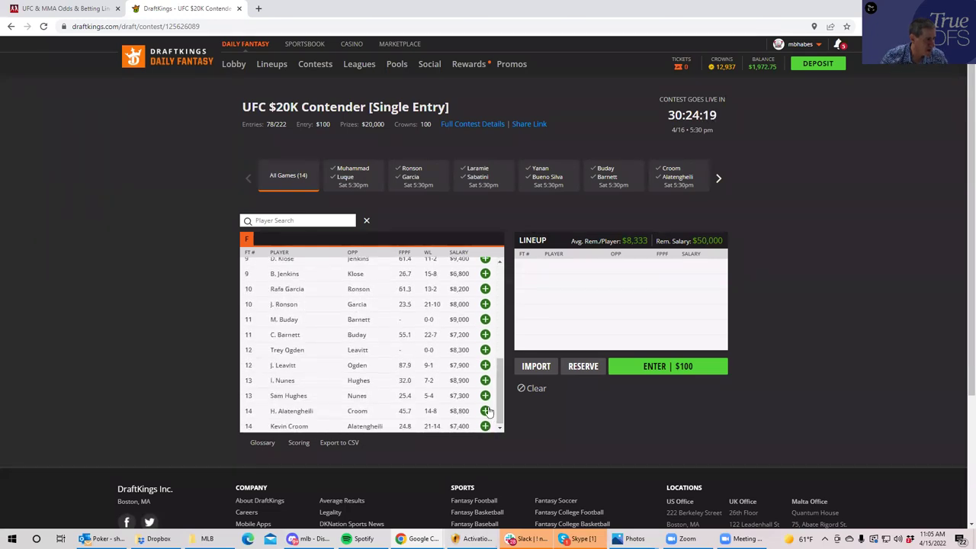
pyautogui.click(485, 319)
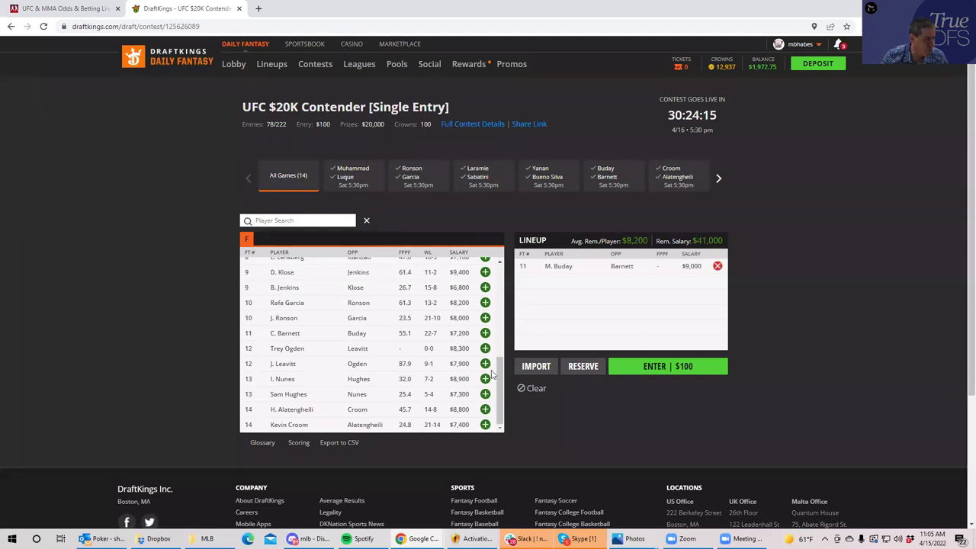
pyautogui.moveTo(499, 381); pyautogui.dragTo(500, 271)
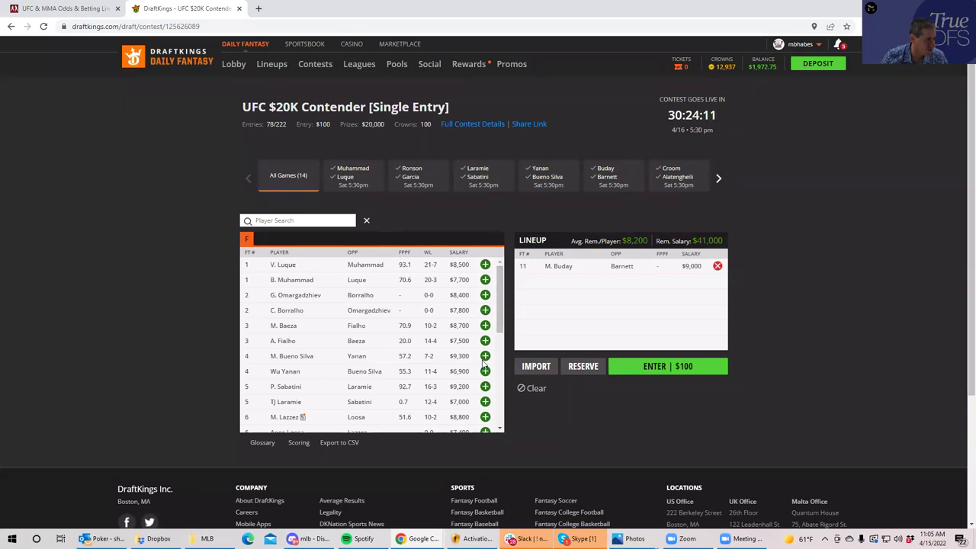
pyautogui.click(485, 386)
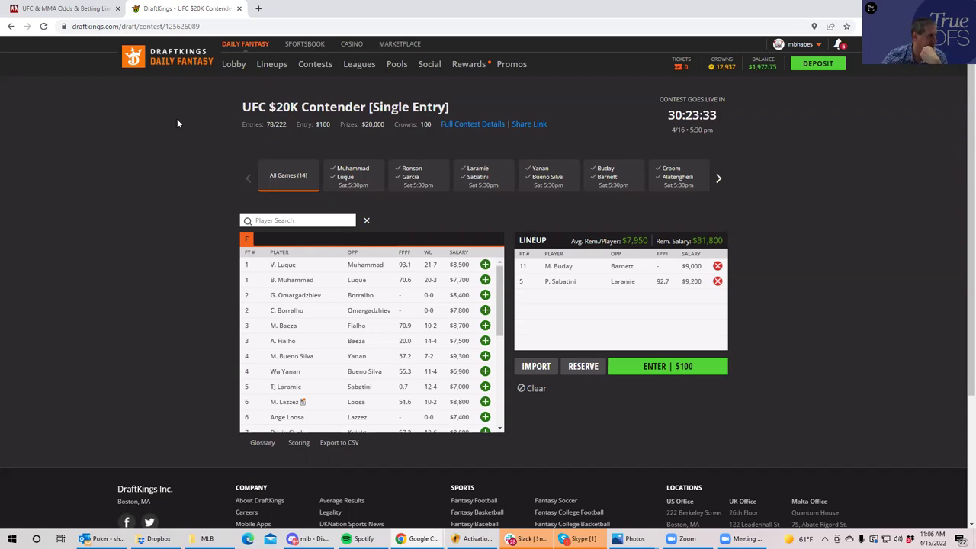
# Step: Back on BestFightOdds, examine the prop odds for the Caio Borralho vs. Gadzhi Omargadzhiev fight and collapse them
pyautogui.click(67, 9)
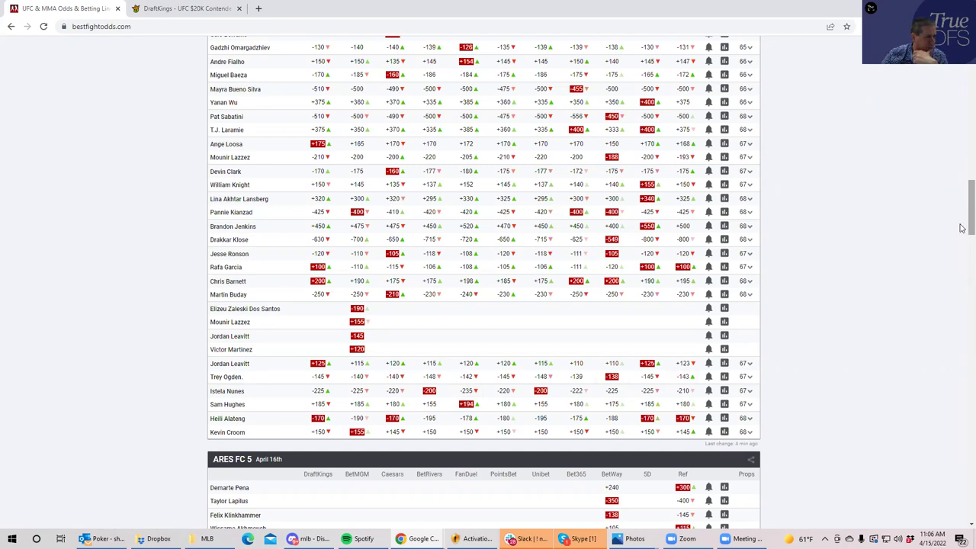
pyautogui.moveTo(963, 224); pyautogui.dragTo(963, 195)
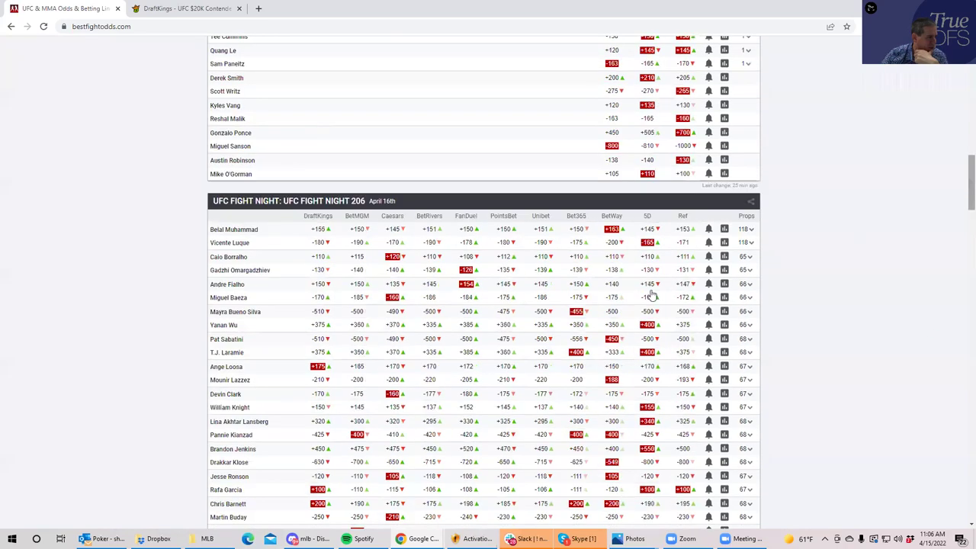
pyautogui.click(745, 271)
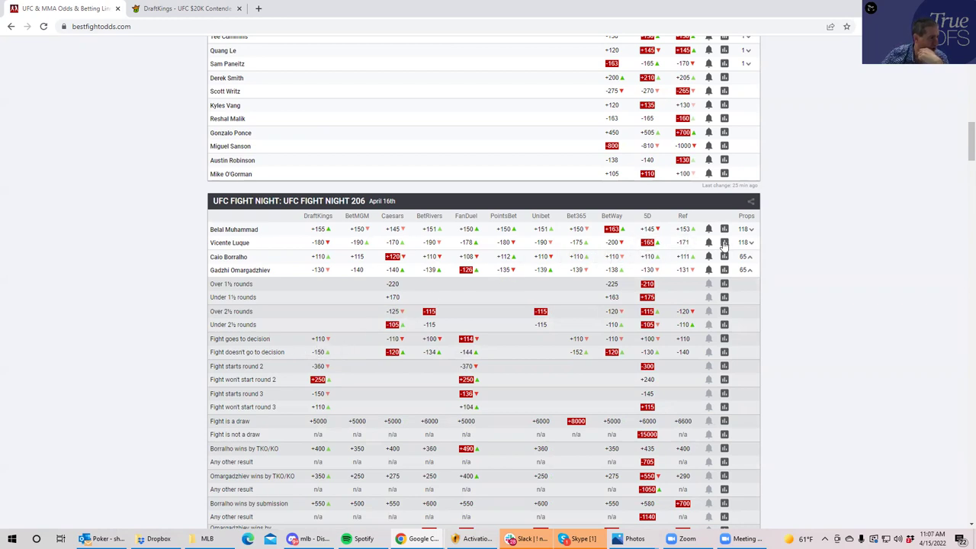
pyautogui.click(750, 272)
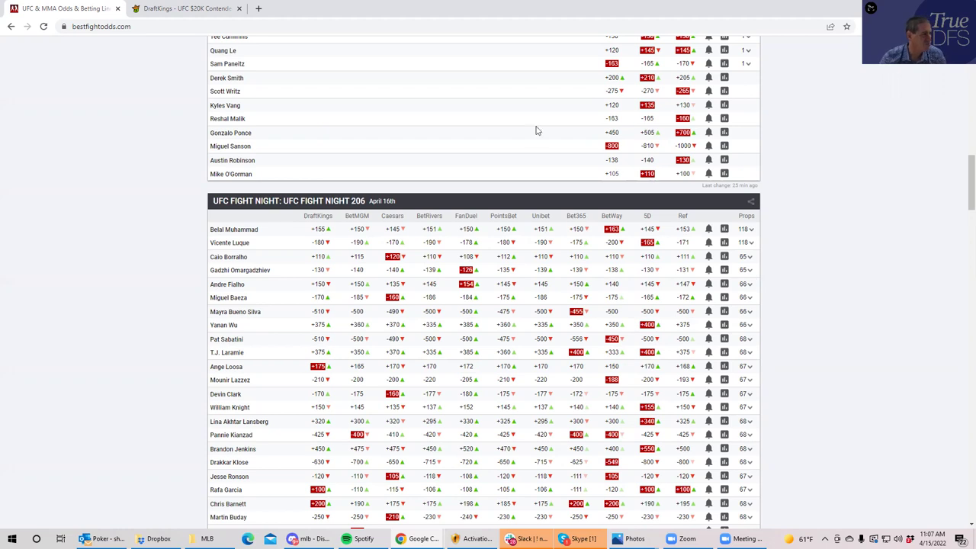
# Step: Add G. Omargadzhiev to the DraftKings contest lineup
pyautogui.click(201, 6)
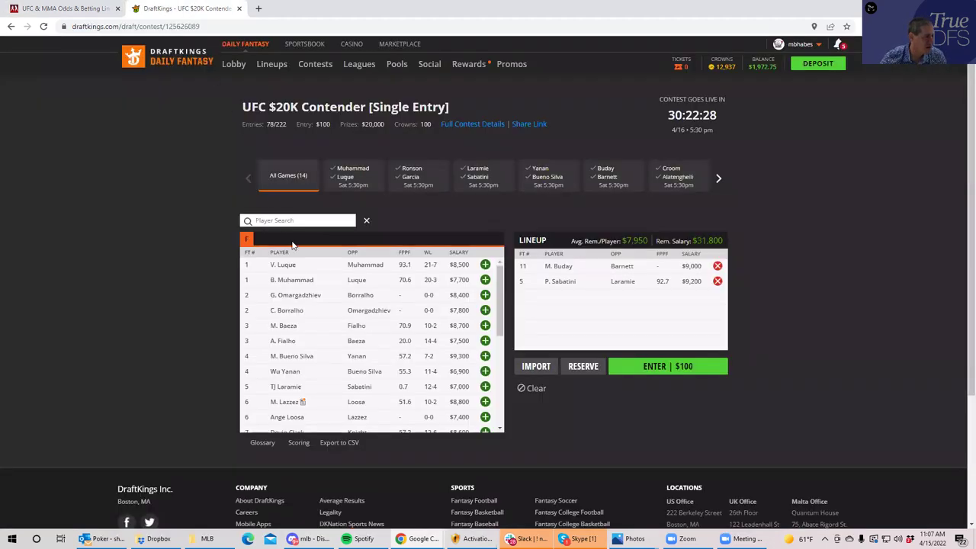
pyautogui.click(485, 296)
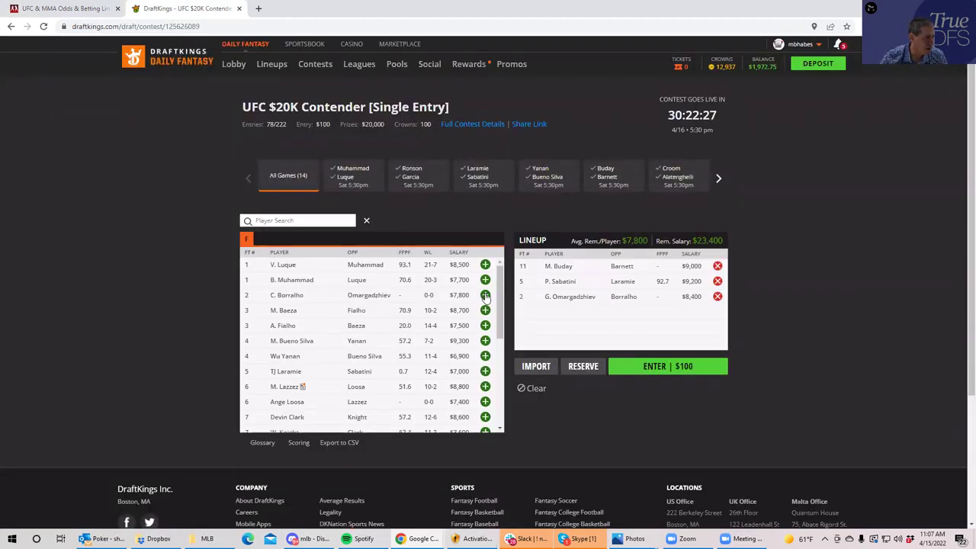
# Step: Compare the lineup with the BestFightOdds lines and examine the prop odds for the Andre Fialho vs. Miguel Baeza fight
pyautogui.click(54, 9)
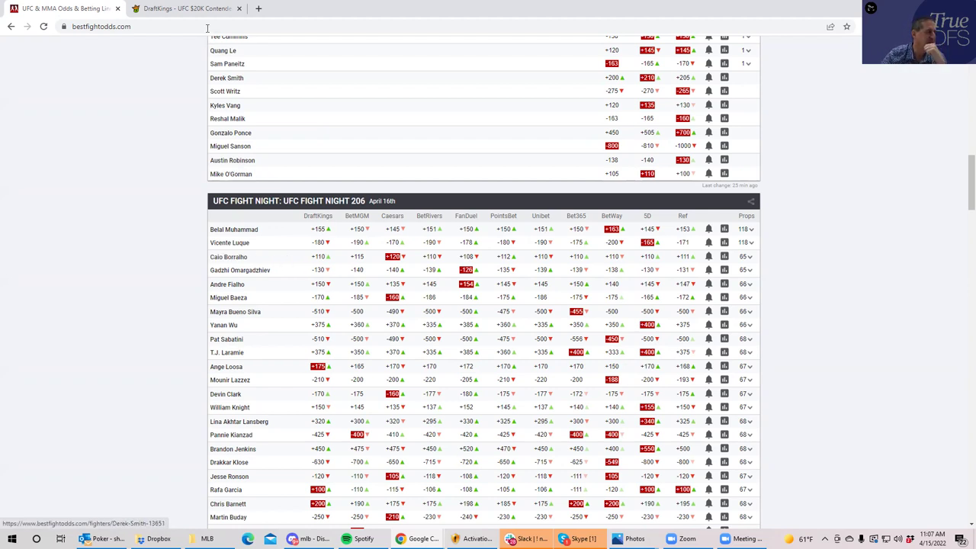
pyautogui.click(187, 9)
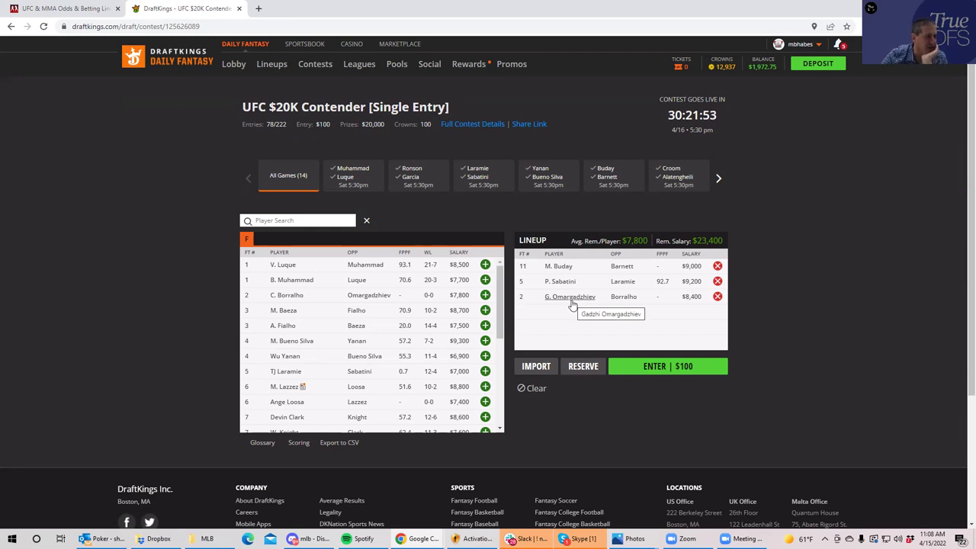
pyautogui.click(65, 9)
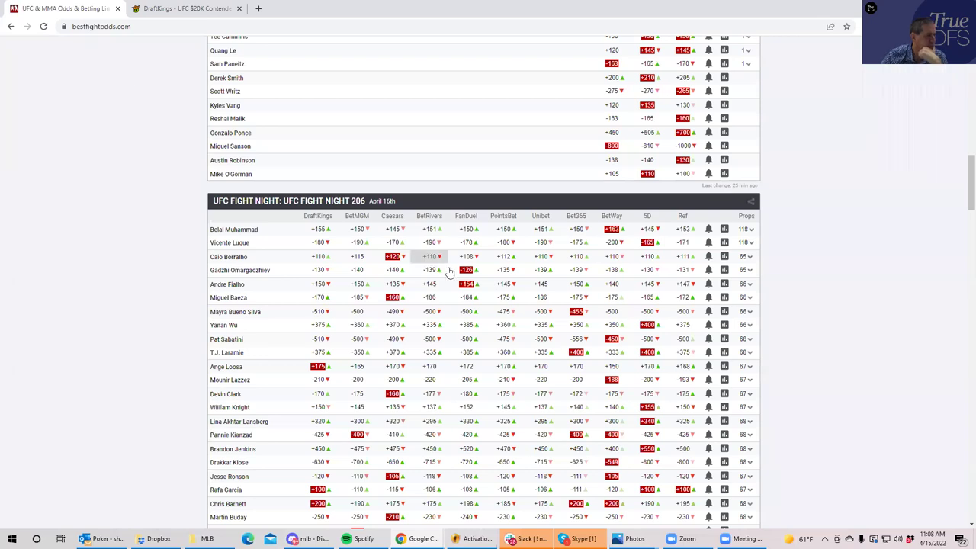
pyautogui.click(748, 297)
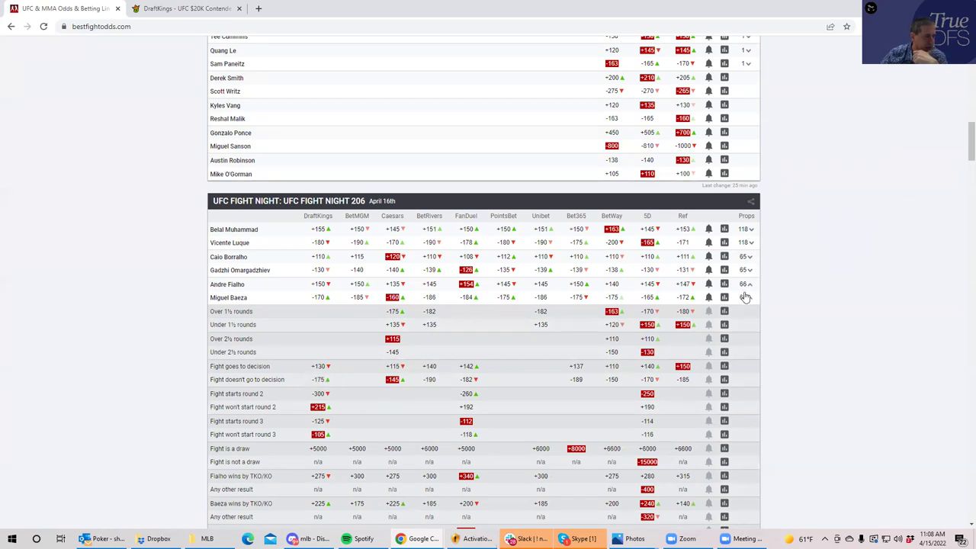
pyautogui.tripleClick(813, 300)
pyautogui.click(856, 300)
pyautogui.scroll(-2, 961, 146)
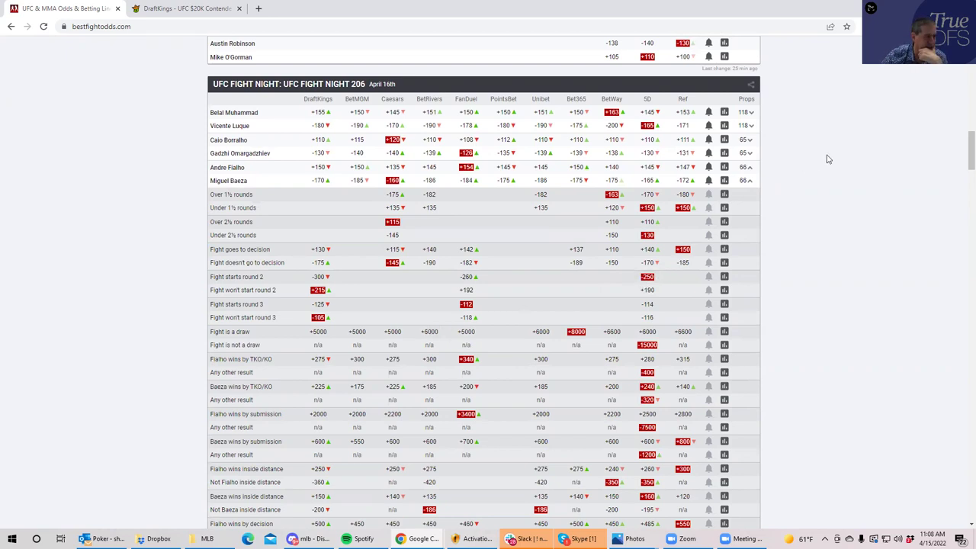
pyautogui.scroll(-1, 962, 162)
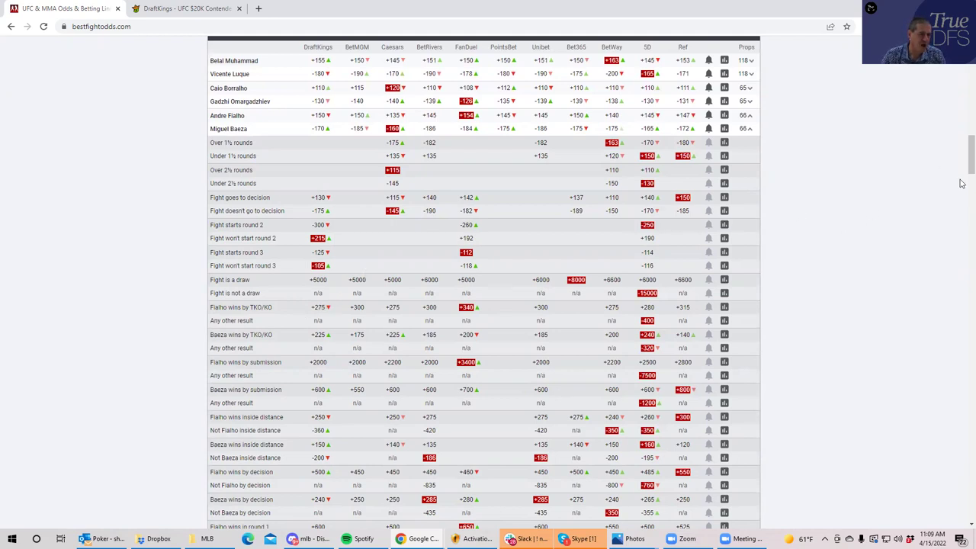
pyautogui.scroll(13, 961, 178)
pyautogui.scroll(-10, 961, 178)
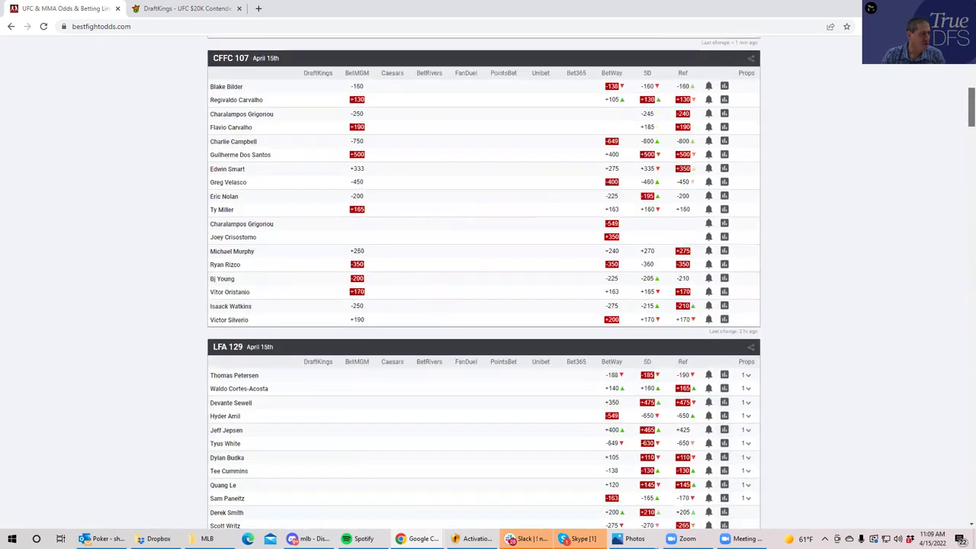
# Step: Add M. Baeza to the DraftKings contest lineup after reviewing the Andre Fialho vs. Miguel Baeza prop odds
pyautogui.scroll(-2, 962, 178)
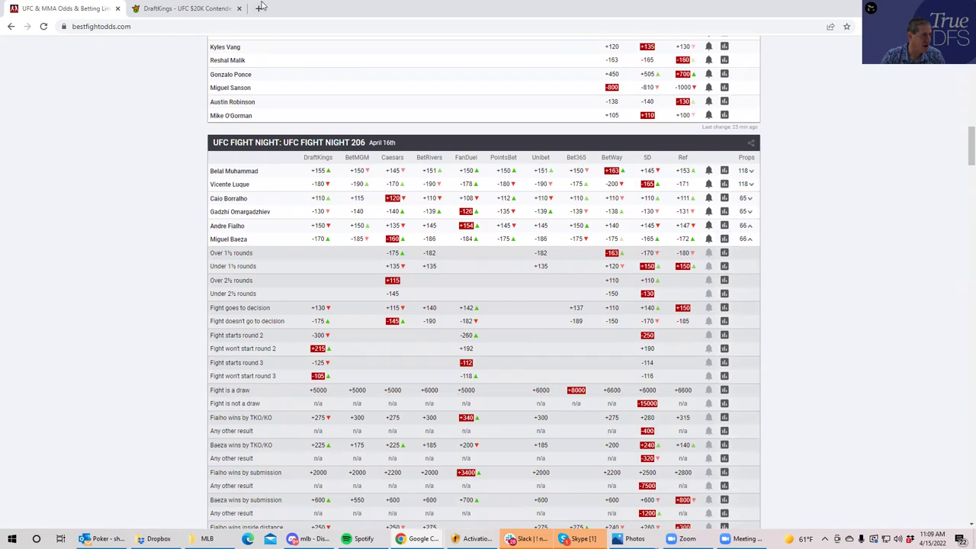
pyautogui.click(199, 10)
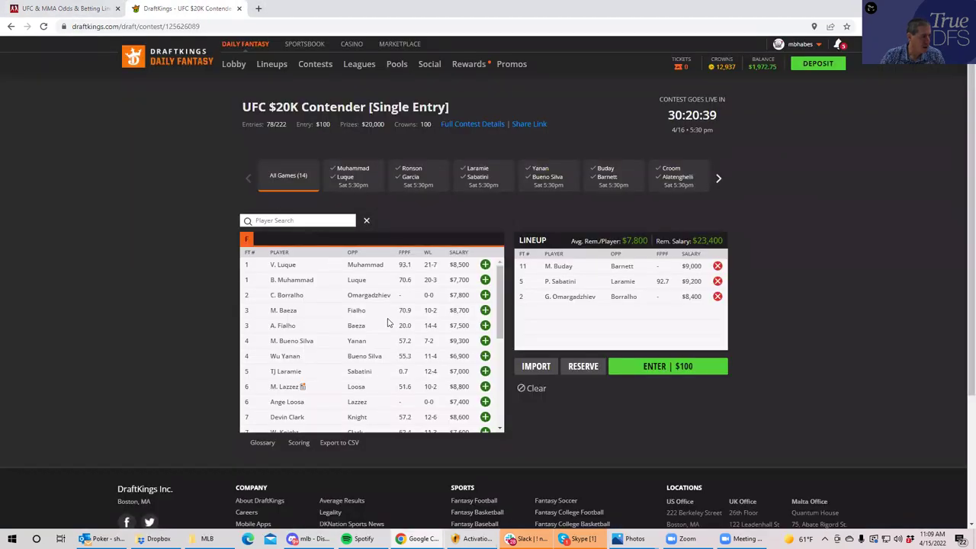
pyautogui.click(486, 311)
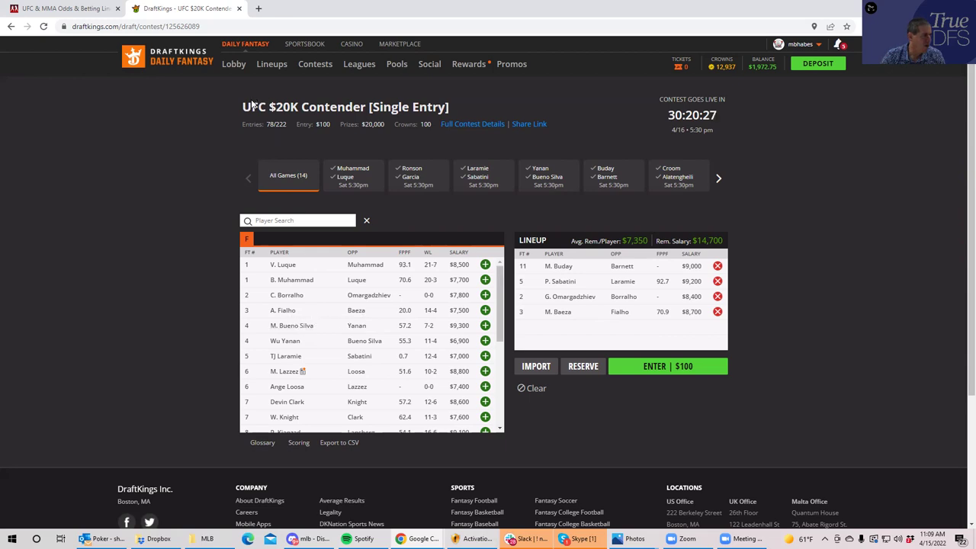
# Step: On BestFightOdds, collapse the Fialho vs. Baeza props and compare the Mayra Bueno Silva vs. Yanan Wu prop odds with the DraftKings salaries
pyautogui.click(68, 11)
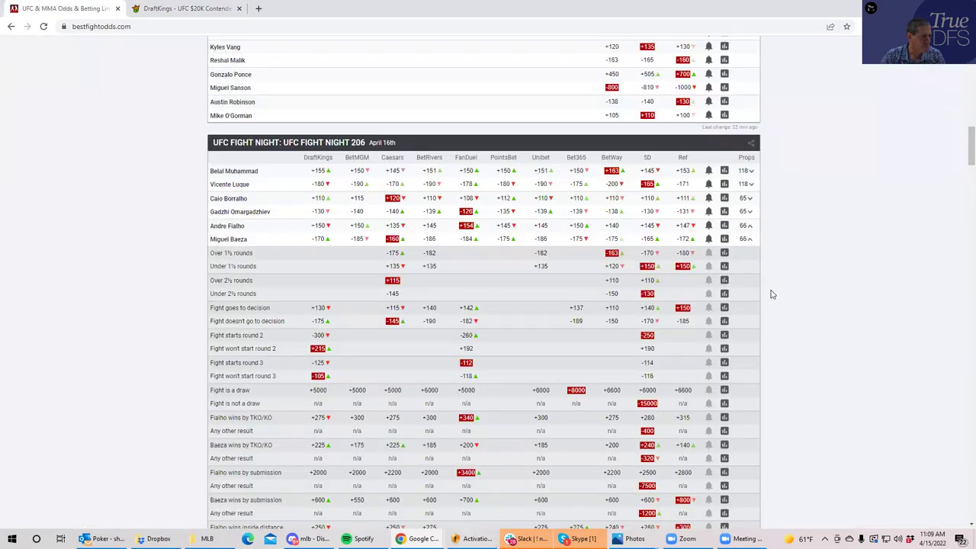
pyautogui.click(749, 241)
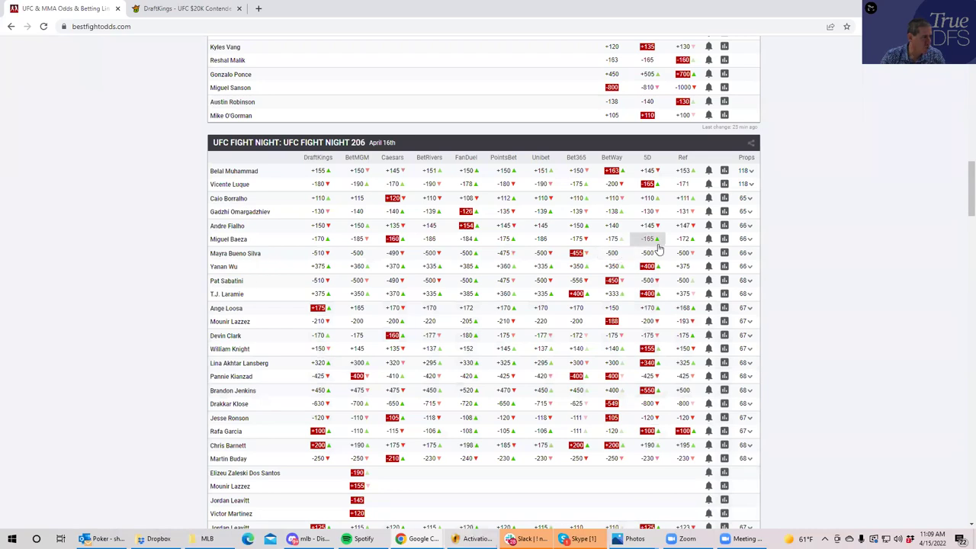
pyautogui.click(750, 254)
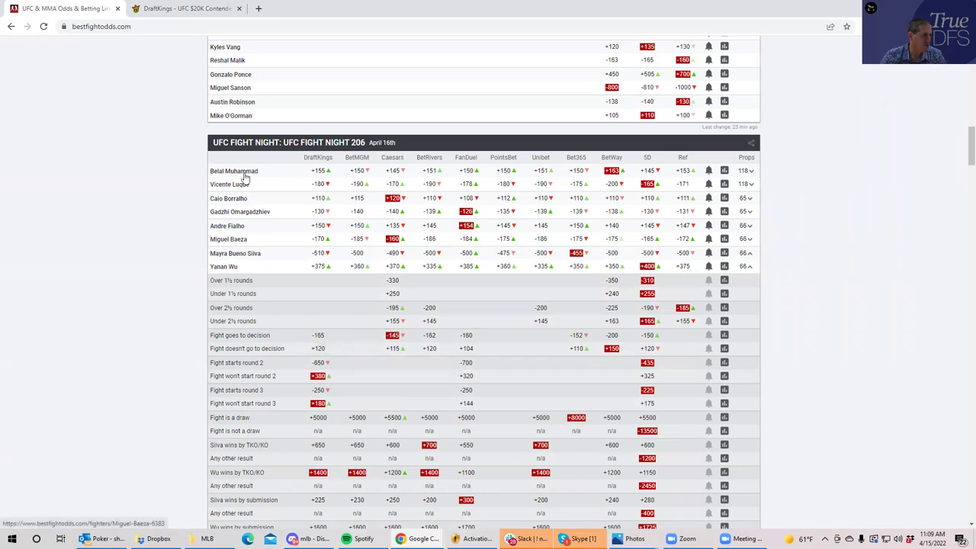
pyautogui.click(153, 10)
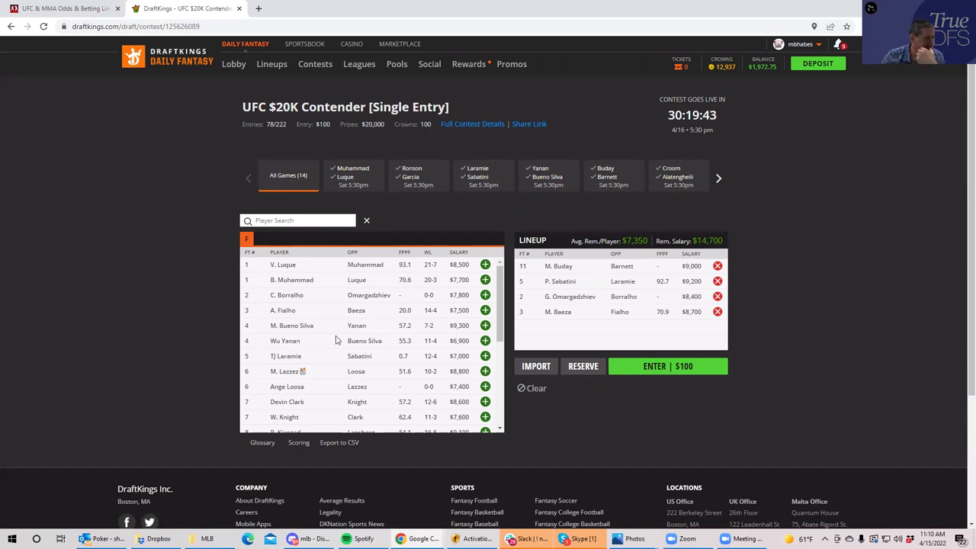
pyautogui.click(74, 8)
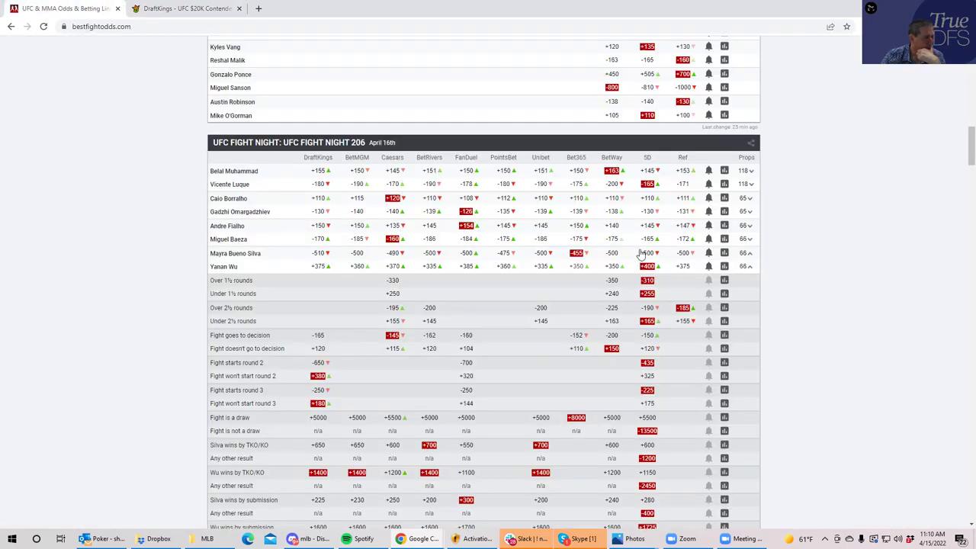
pyautogui.click(749, 266)
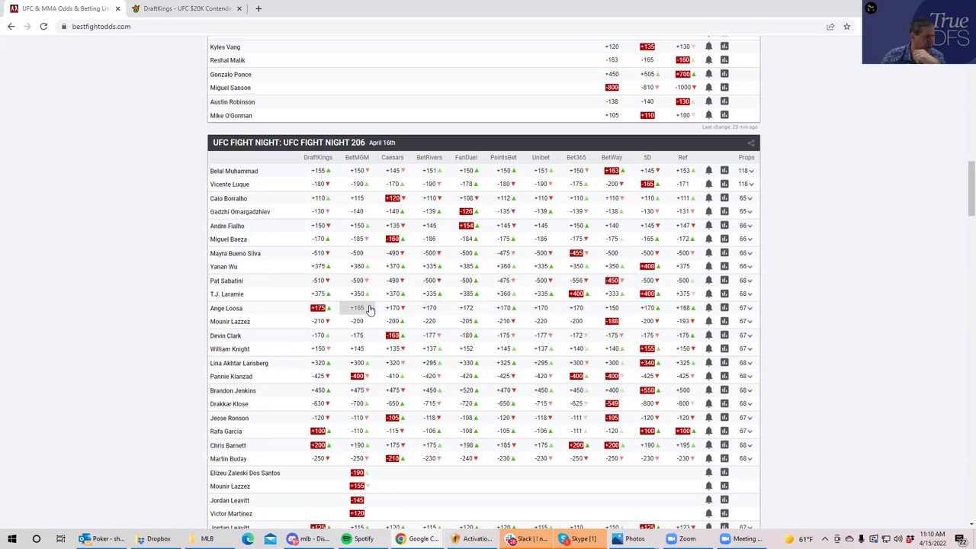
# Step: Examine the prop odds for the Ange Loosa vs. Mounir Lazzez fight and add Ange Loosa to the DraftKings lineup
pyautogui.click(749, 324)
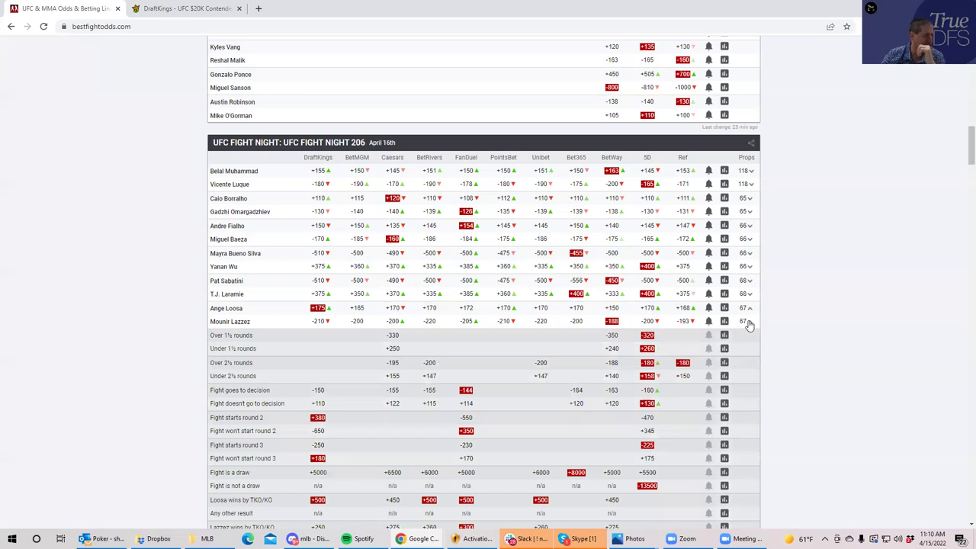
pyautogui.click(748, 324)
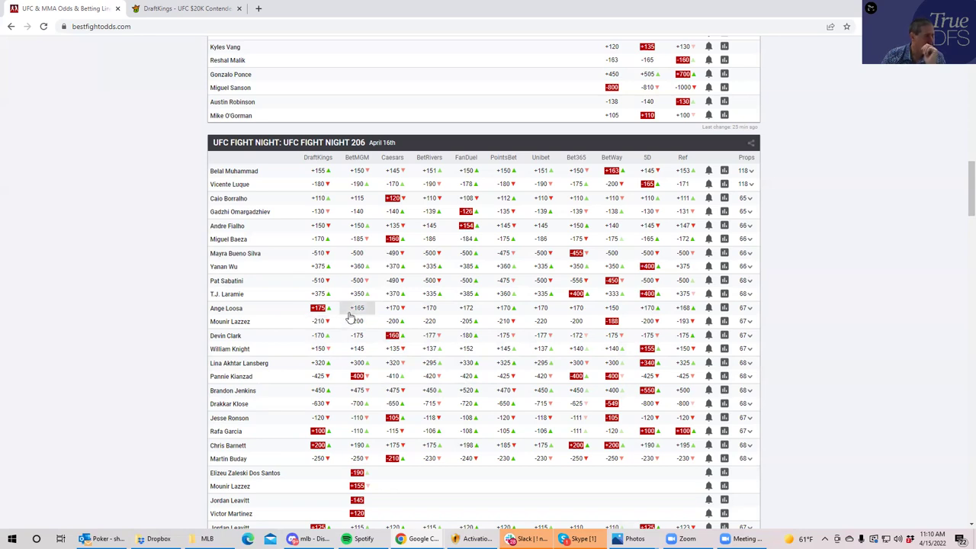
pyautogui.click(208, 10)
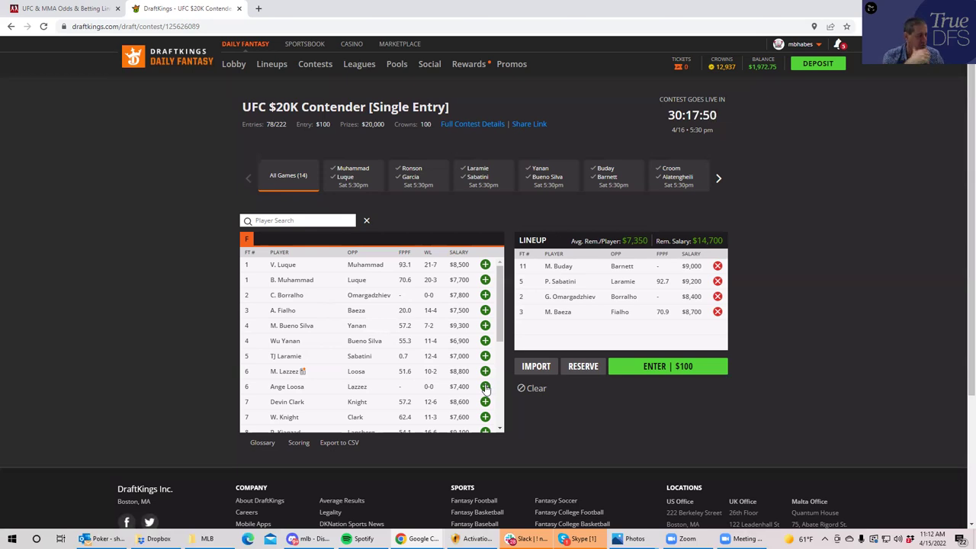
pyautogui.click(485, 386)
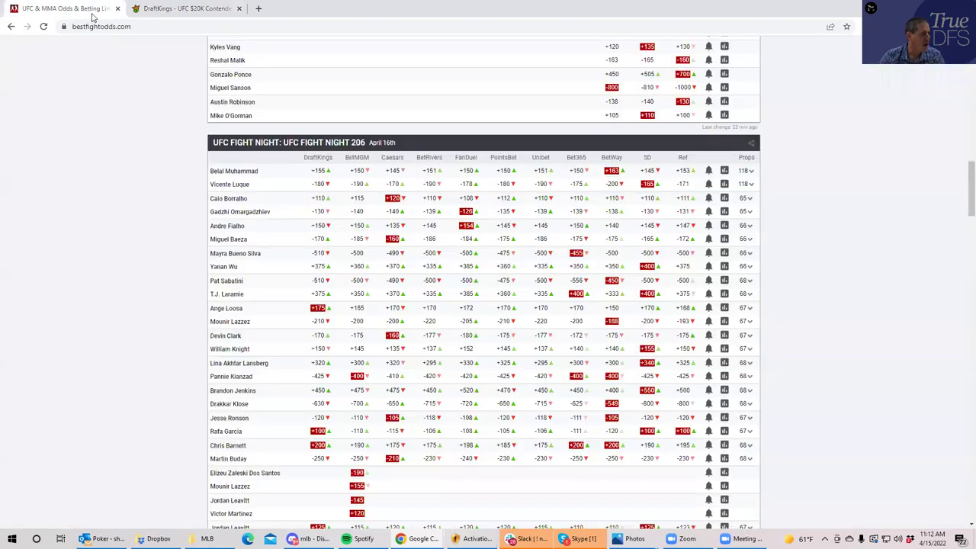
# Step: Examine the BestFightOdds prop odds for the Devin Clark vs. William Knight fight and add Devin Clark to the DraftKings lineup
pyautogui.click(93, 11)
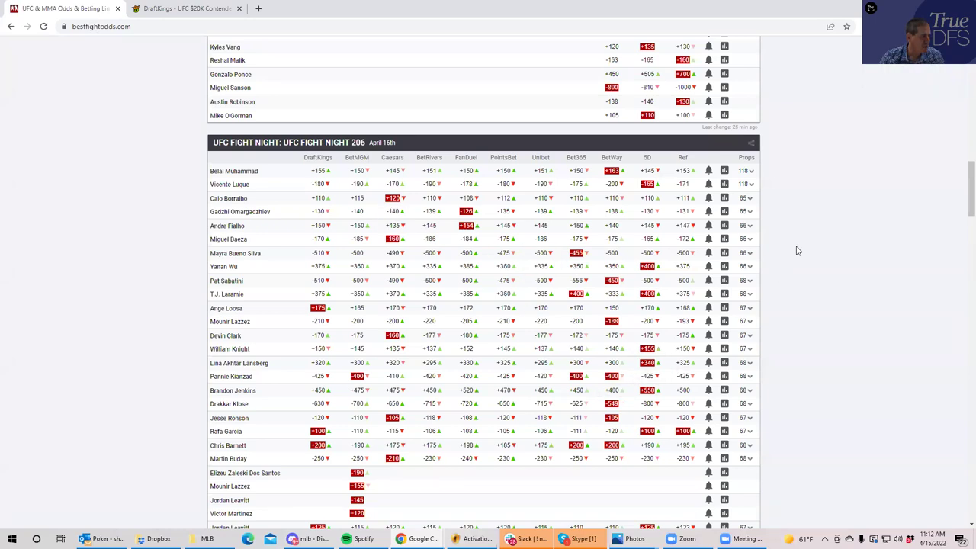
pyautogui.scroll(-4, 964, 194)
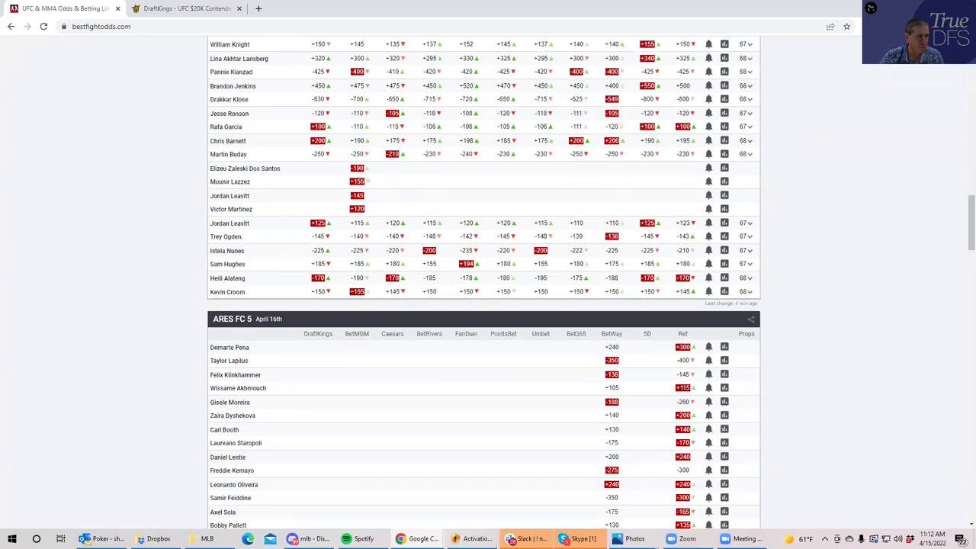
pyautogui.scroll(2, 964, 200)
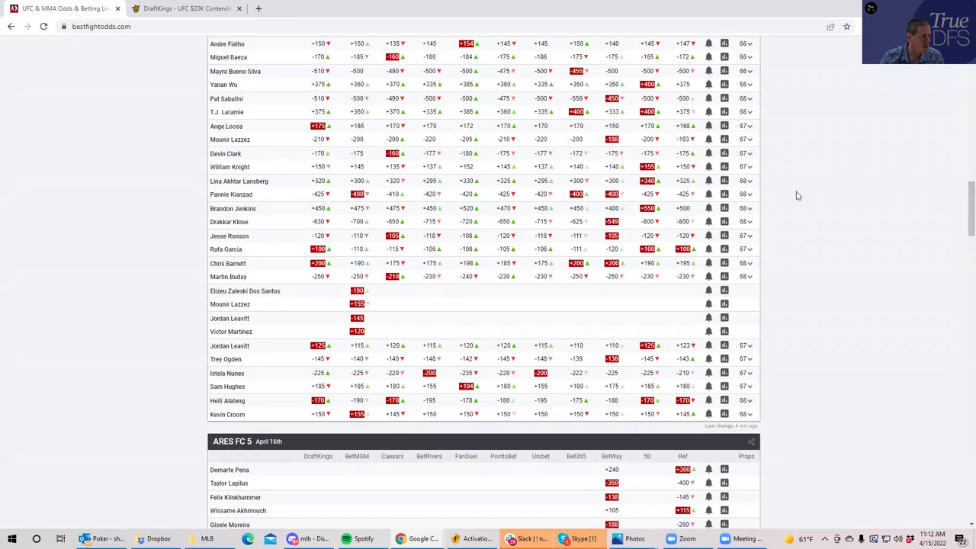
pyautogui.click(750, 155)
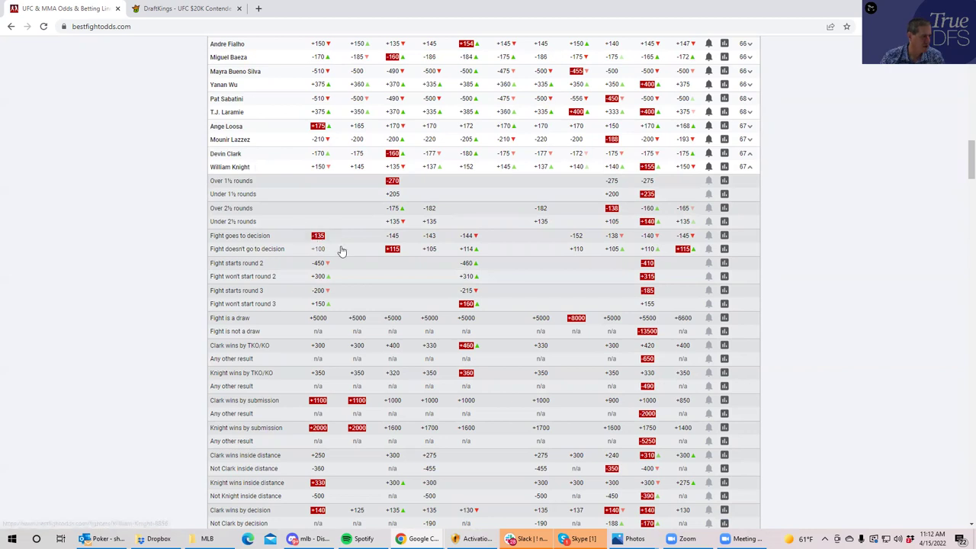
pyautogui.click(199, 17)
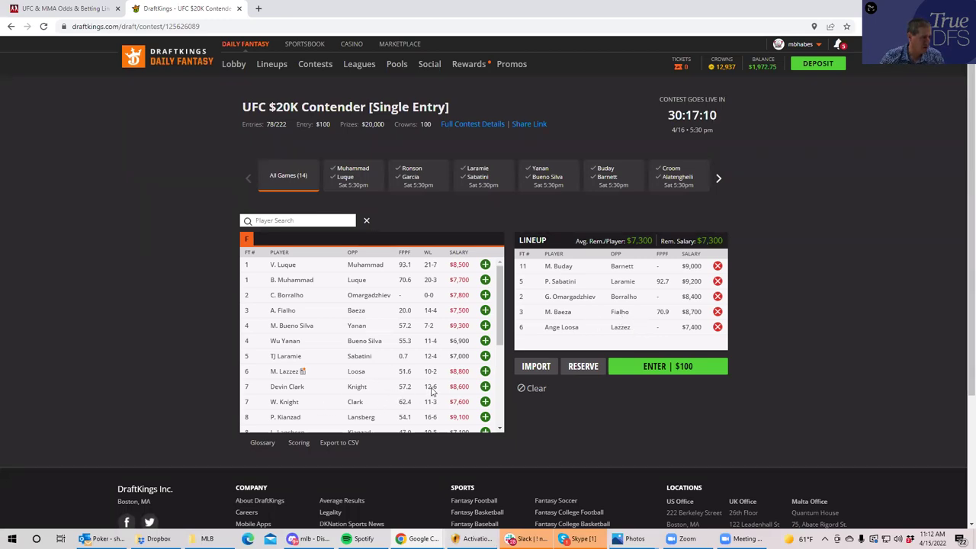
pyautogui.click(485, 388)
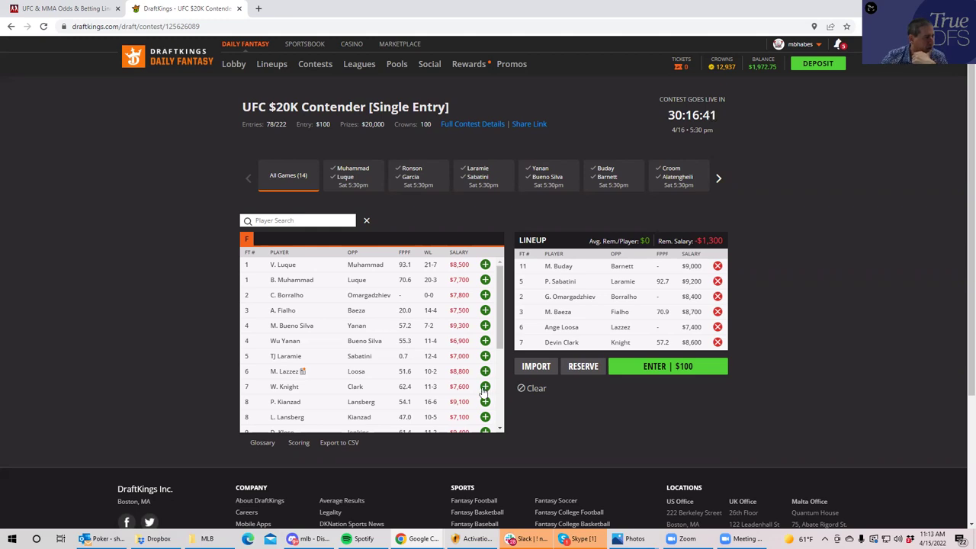
# Step: Back on BestFightOdds, re-examine the Devin Clark vs. William Knight prop odds and collapse them
pyautogui.click(79, 13)
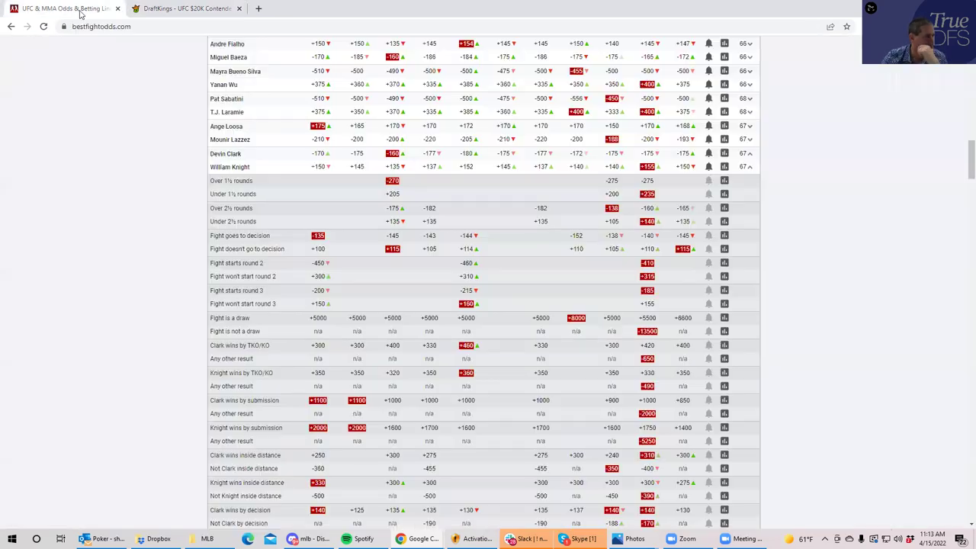
pyautogui.click(749, 167)
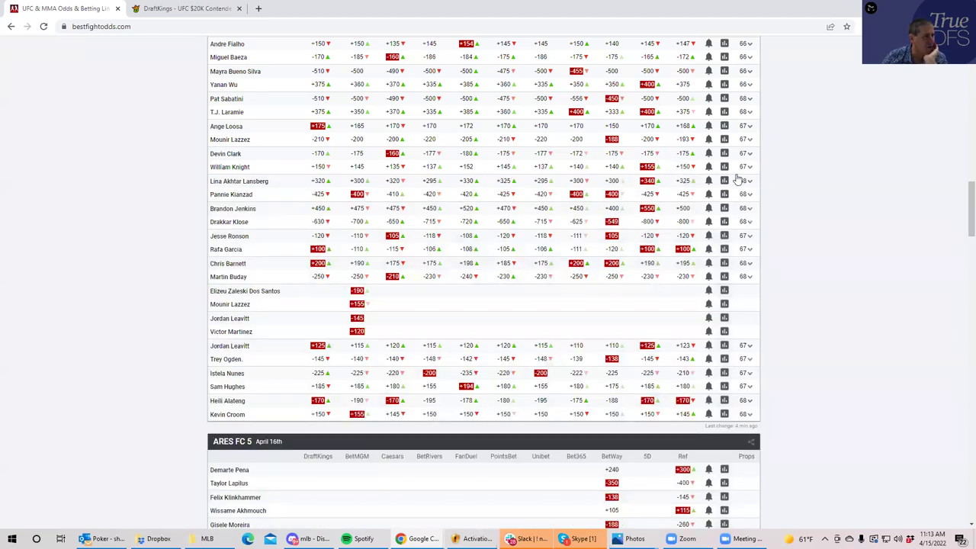
pyautogui.click(742, 169)
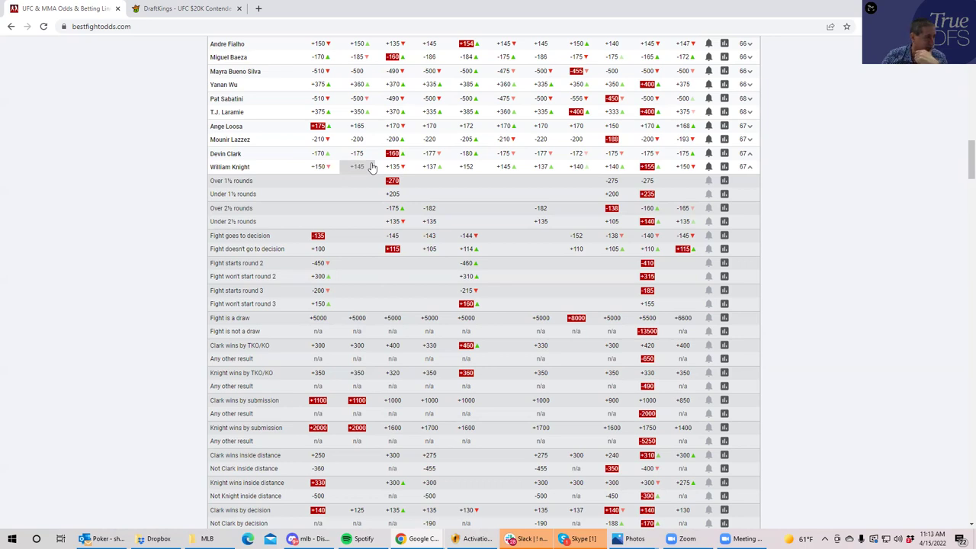
pyautogui.click(749, 168)
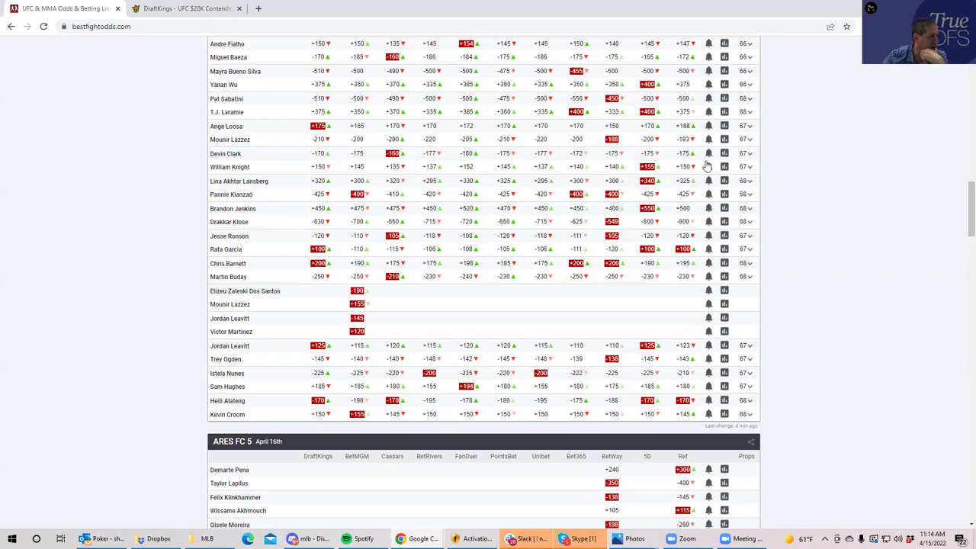
# Step: Compare the Lina Akhtar Lansberg vs. Pannie Kianzad prop odds with the DraftKings salaries, and collapse the props
pyautogui.click(750, 195)
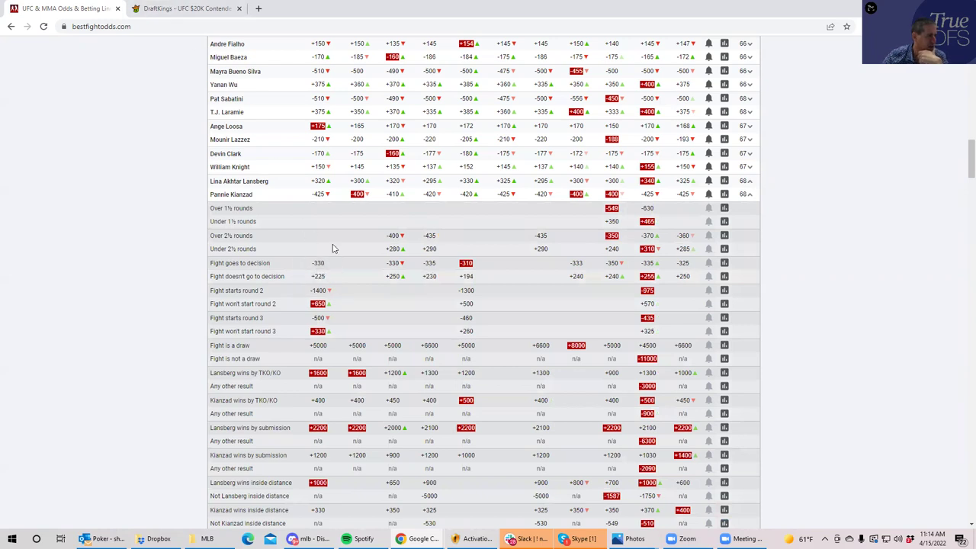
pyautogui.click(212, 10)
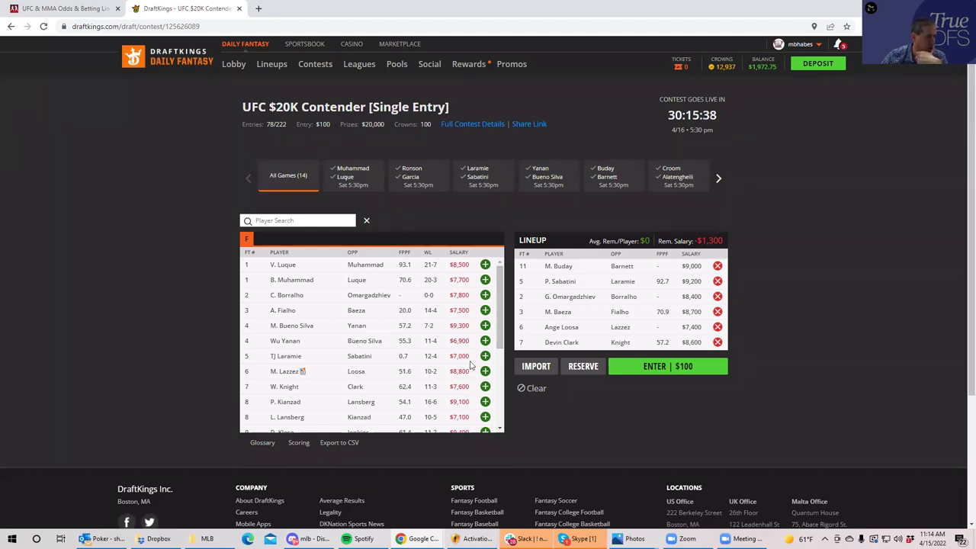
pyautogui.click(92, 9)
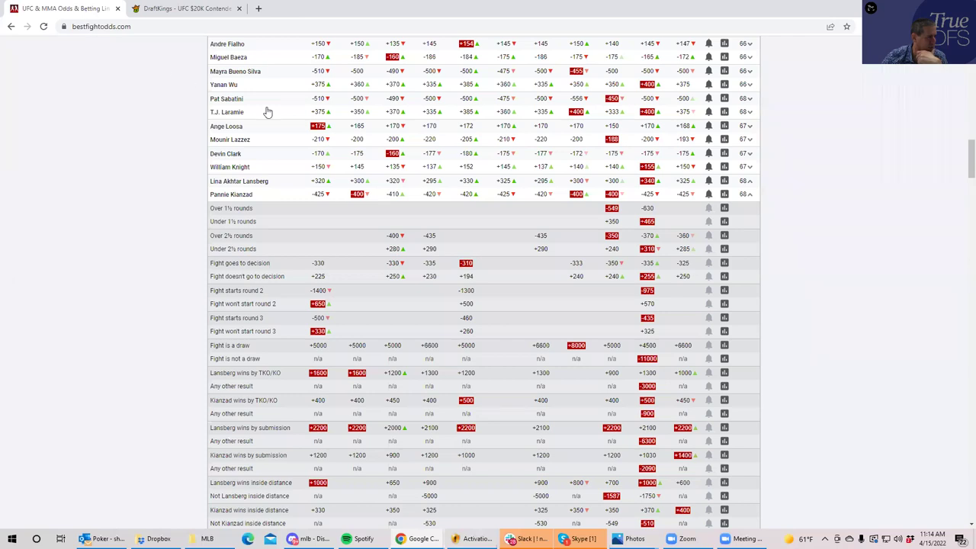
pyautogui.click(749, 195)
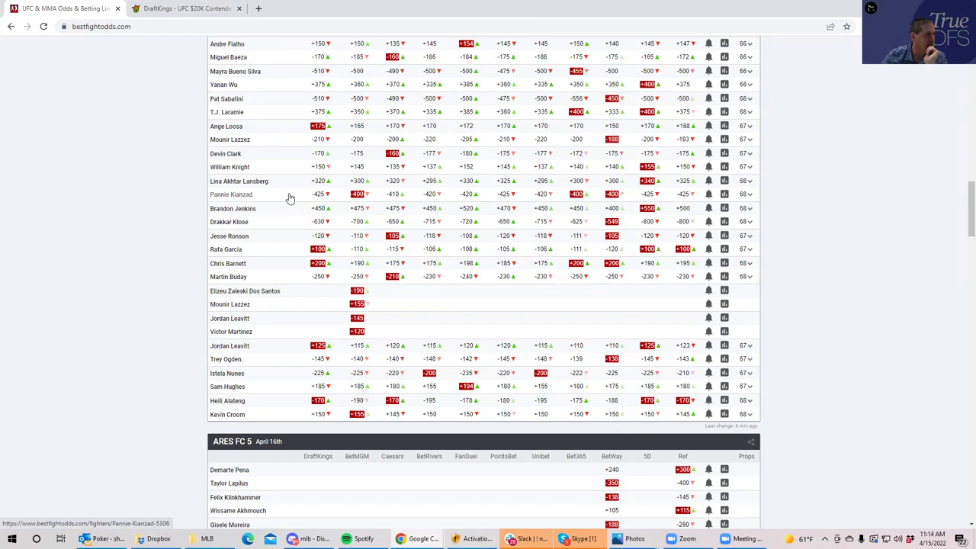
# Step: Examine the Brandon Jenkins vs. Drakkar Klose prop odds and sort the DraftKings fighter list by salary, highest first
pyautogui.click(751, 223)
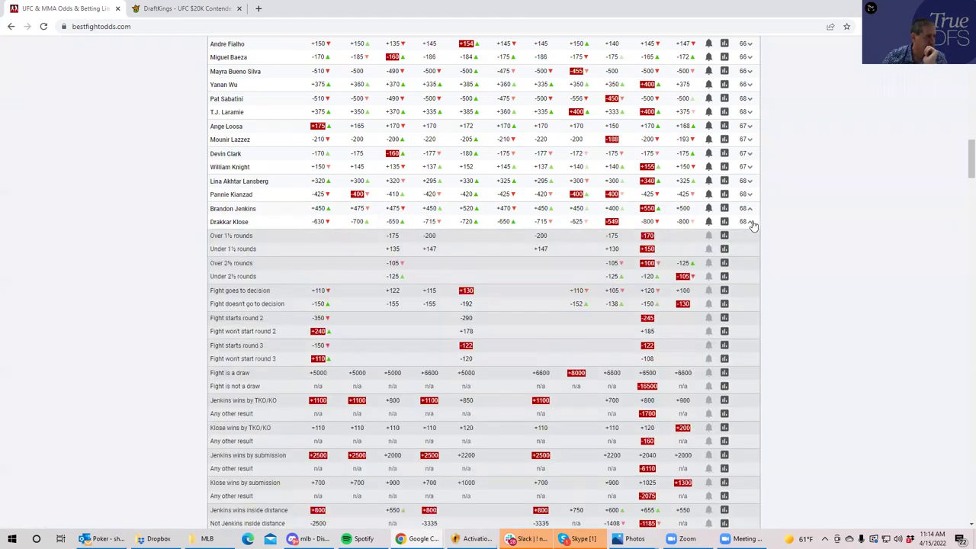
pyautogui.click(203, 10)
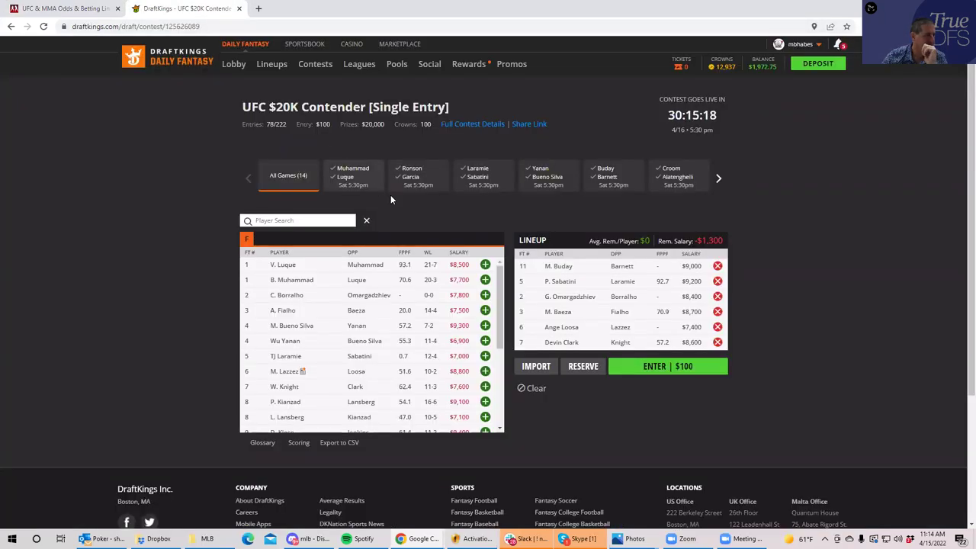
pyautogui.click(456, 254)
pyautogui.click(457, 256)
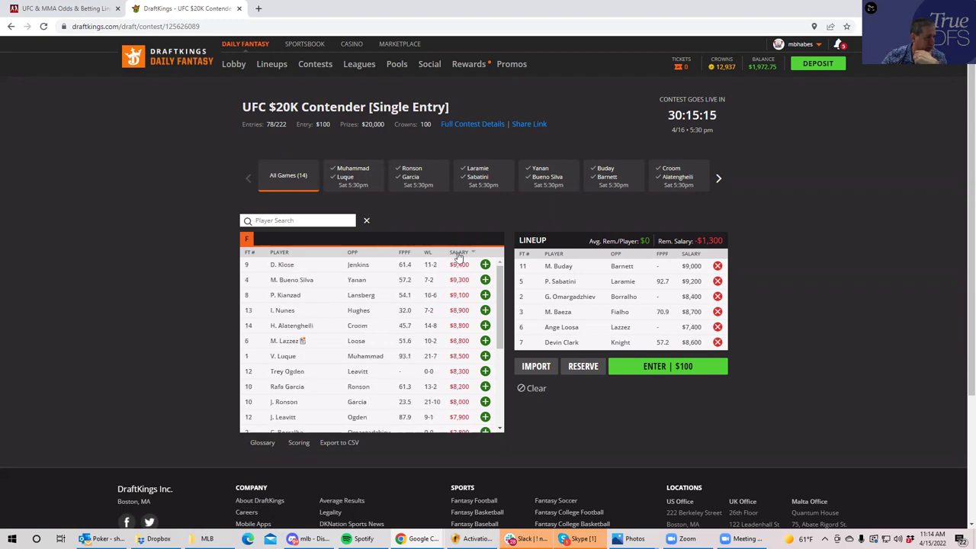
# Step: Return to BestFightOdds, re-examine the Brandon Jenkins vs. Drakkar Klose prop odds, and collapse them
pyautogui.click(74, 8)
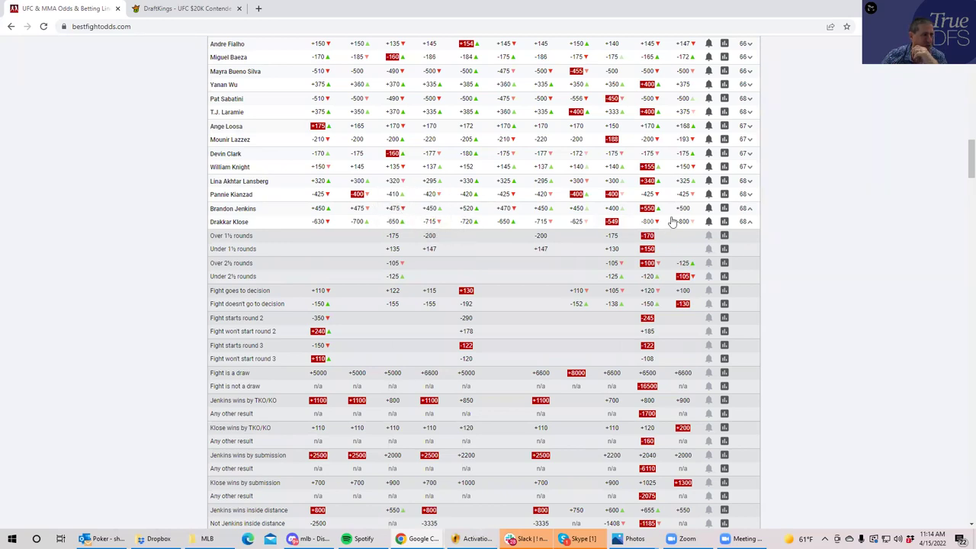
pyautogui.click(751, 224)
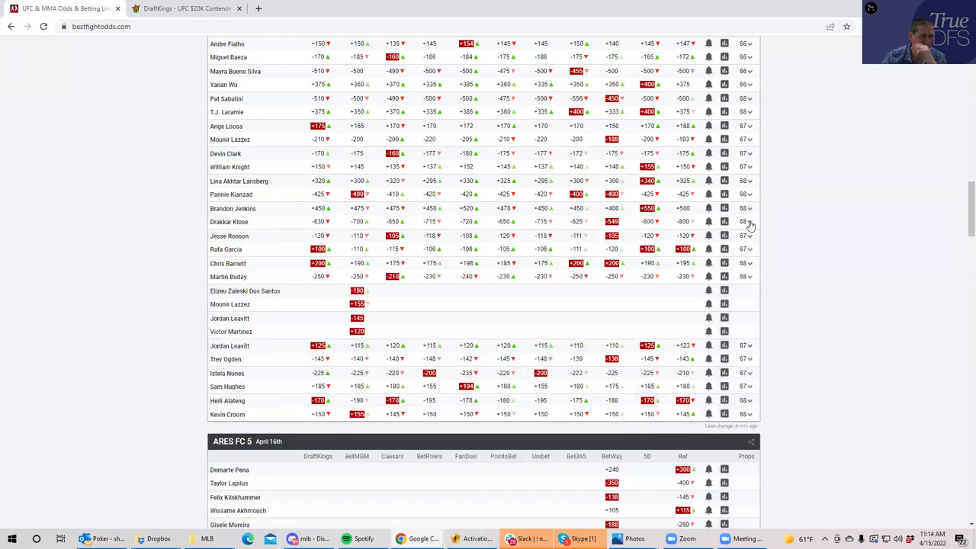
pyautogui.click(750, 225)
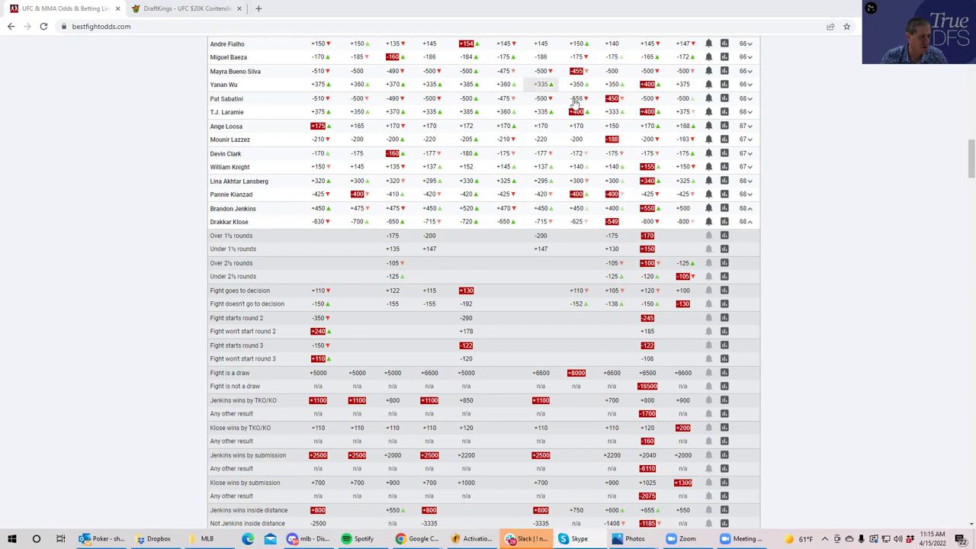
pyautogui.click(751, 224)
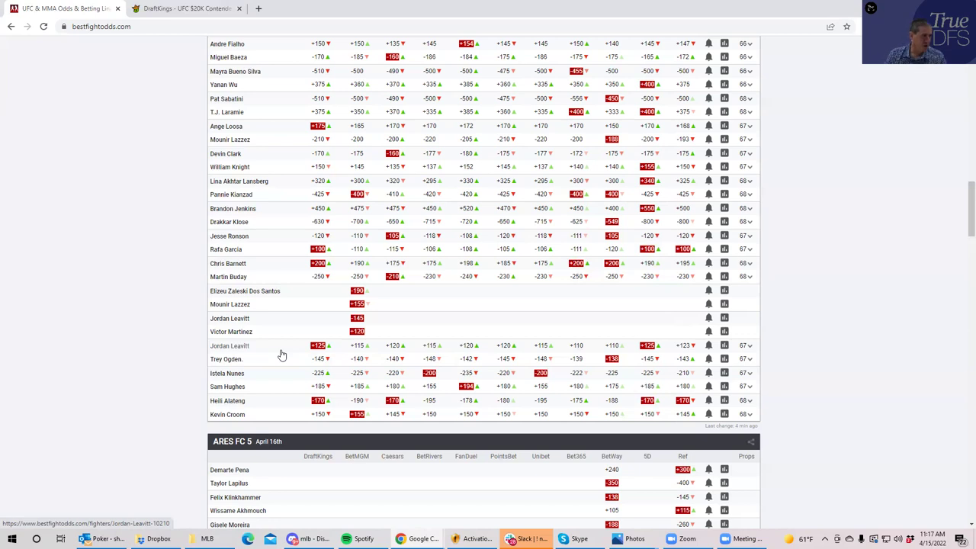
# Step: Examine the Jordan Leavitt vs. Trey Ogden prop odds, including the submission, inside-distance and decision lines, and collapse them
pyautogui.click(750, 363)
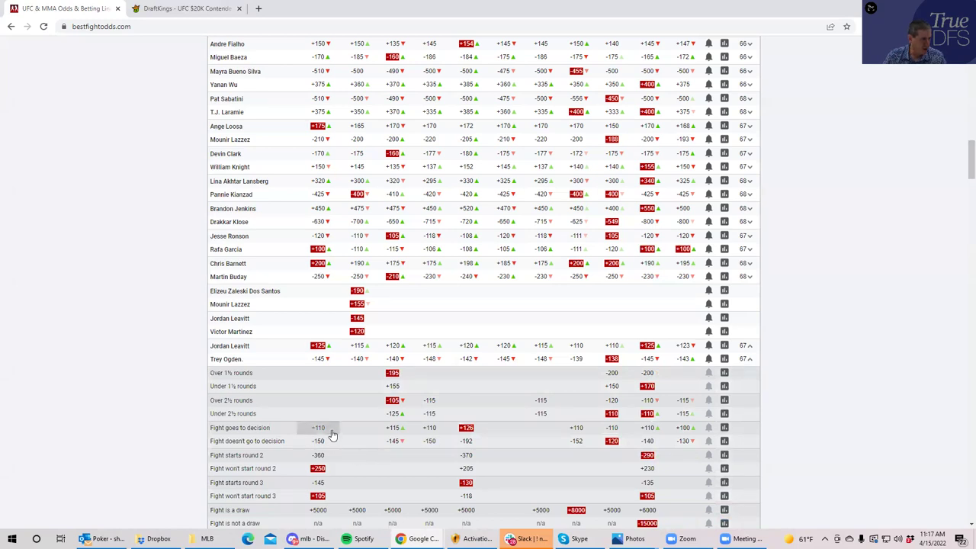
pyautogui.click(750, 362)
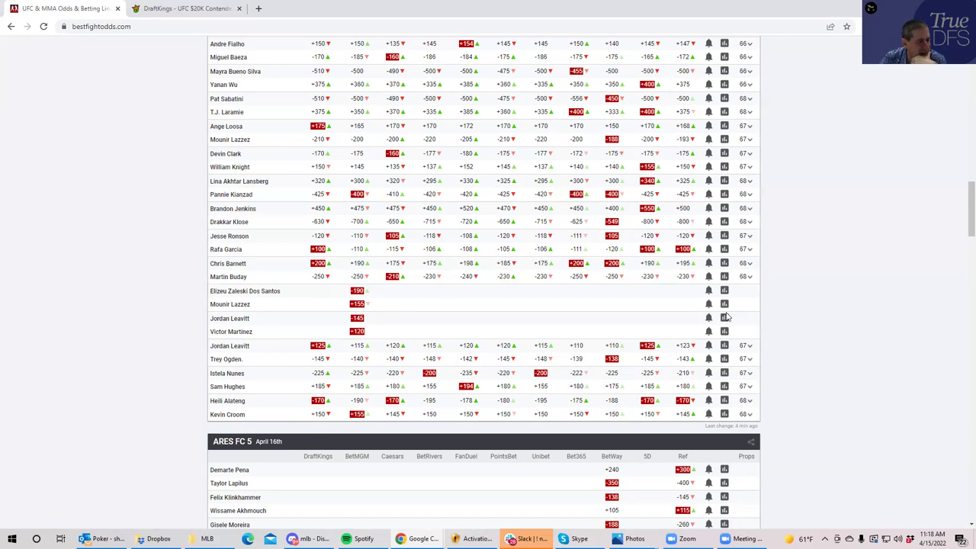
pyautogui.click(750, 347)
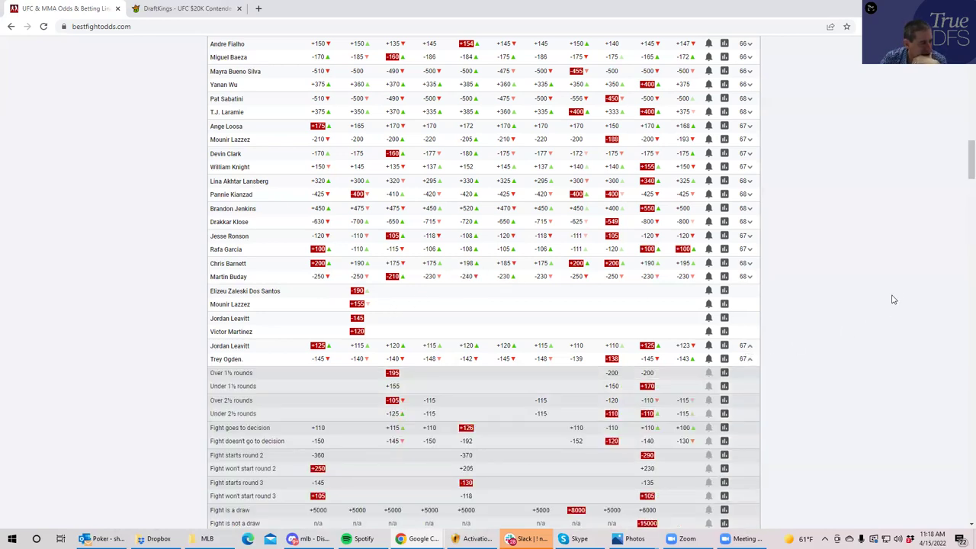
pyautogui.moveTo(962, 165); pyautogui.dragTo(962, 185)
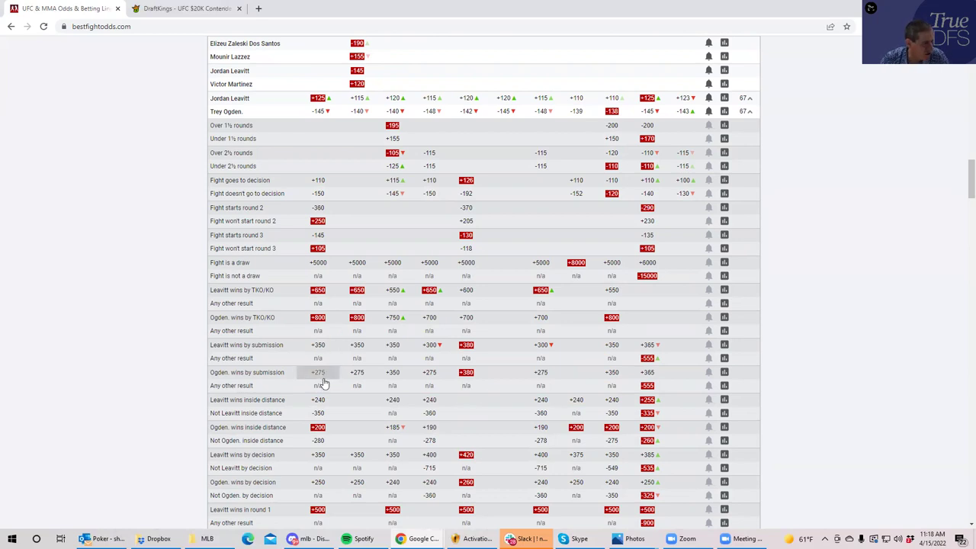
pyautogui.moveTo(962, 191)
pyautogui.mouseDown()
pyautogui.moveTo(962, 162)
pyautogui.moveTo(962, 179)
pyautogui.mouseUp()
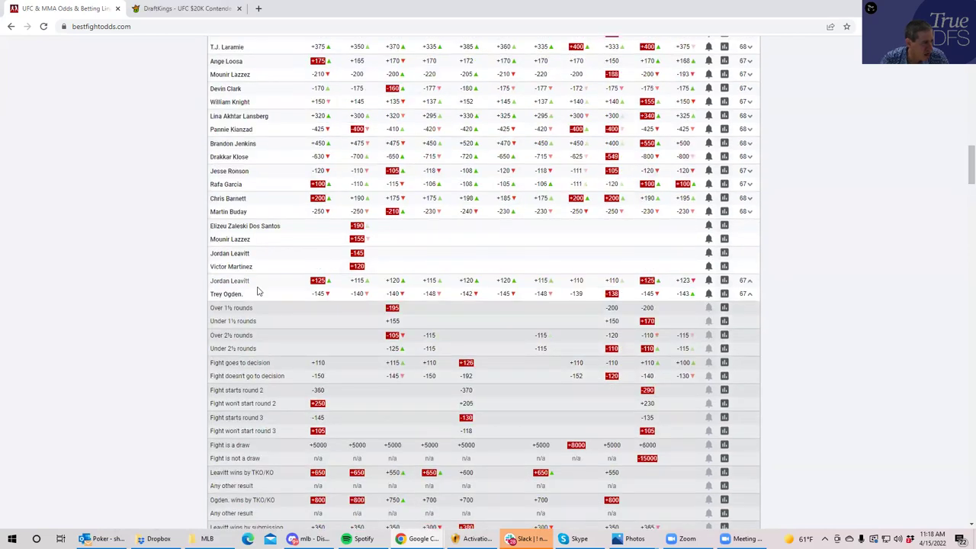
pyautogui.click(745, 300)
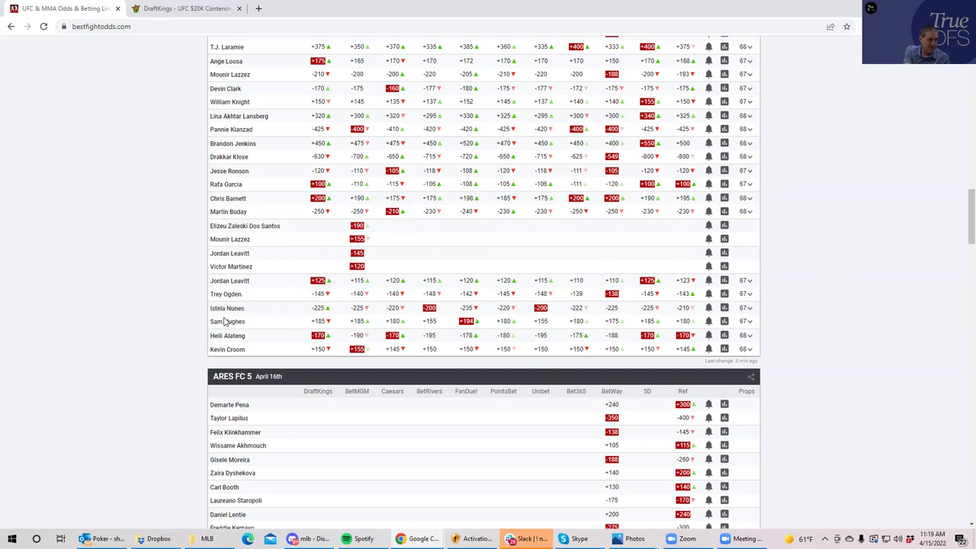
# Step: Examine the Istela Nunes vs. Sam Hughes and Heili Alateng vs. Kevin Croom prop odds, collapsing each set
pyautogui.click(749, 309)
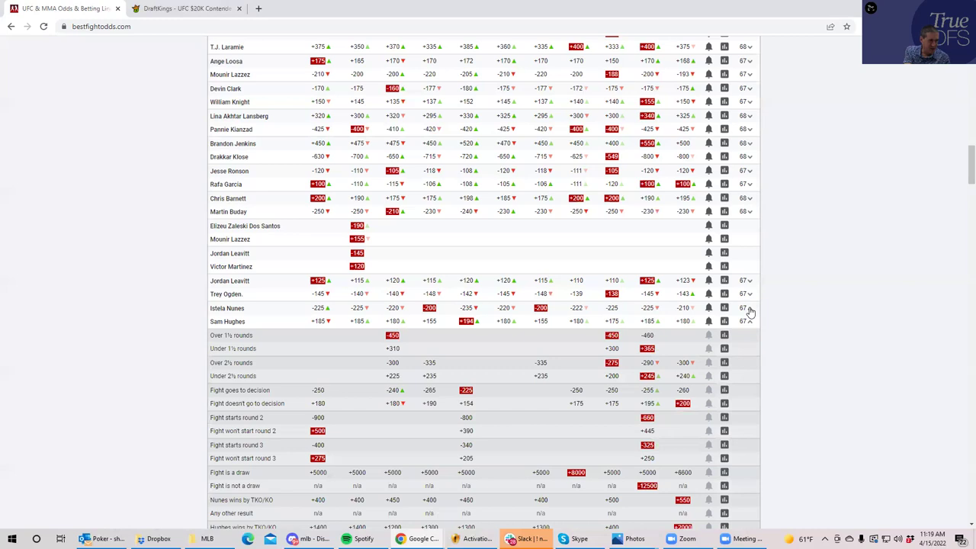
pyautogui.click(749, 309)
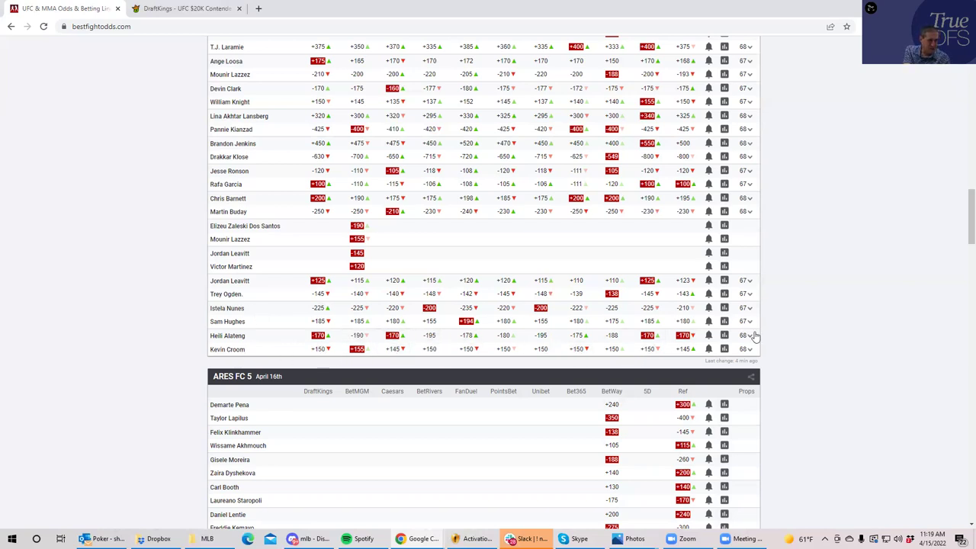
pyautogui.click(749, 350)
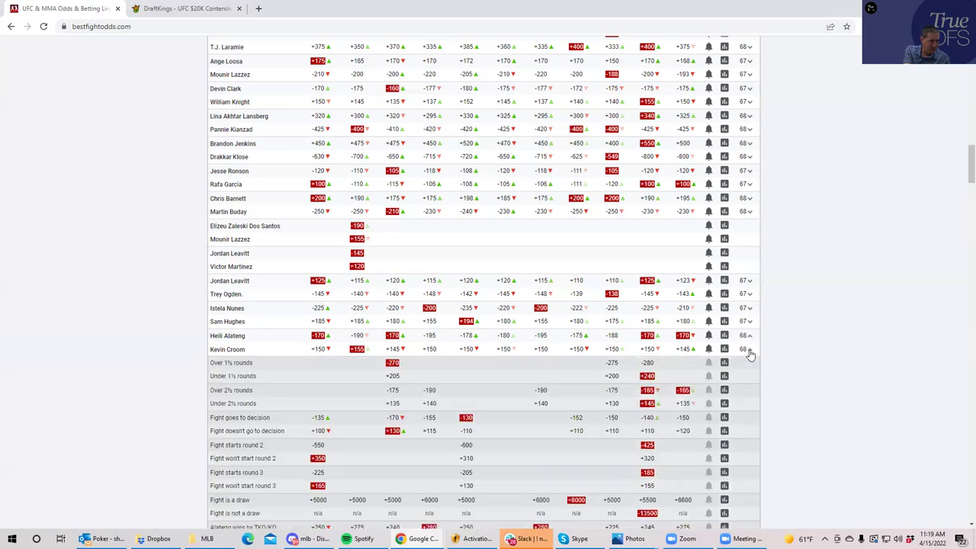
pyautogui.click(749, 351)
# Step: Switch to the DraftKings contest and check Kevin Croom's and the other available fighters' salaries
pyautogui.click(200, 12)
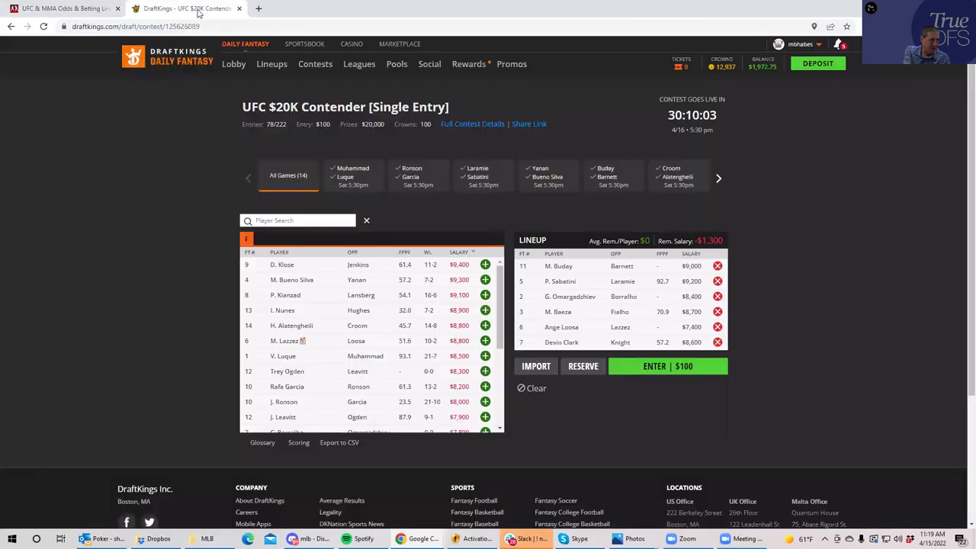
pyautogui.moveTo(502, 328); pyautogui.dragTo(494, 427)
pyautogui.scroll(1, 492, 412)
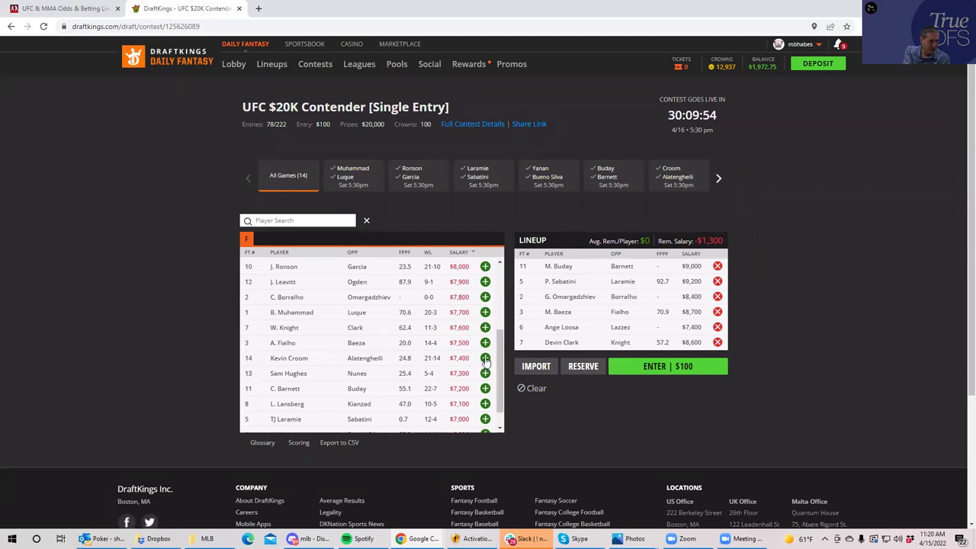
pyautogui.scroll(1, 503, 295)
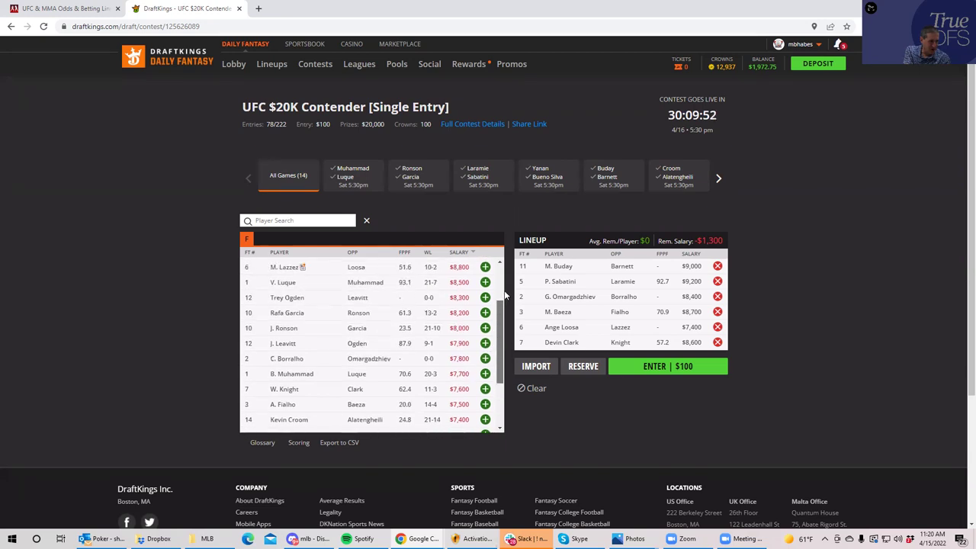
pyautogui.scroll(1, 503, 295)
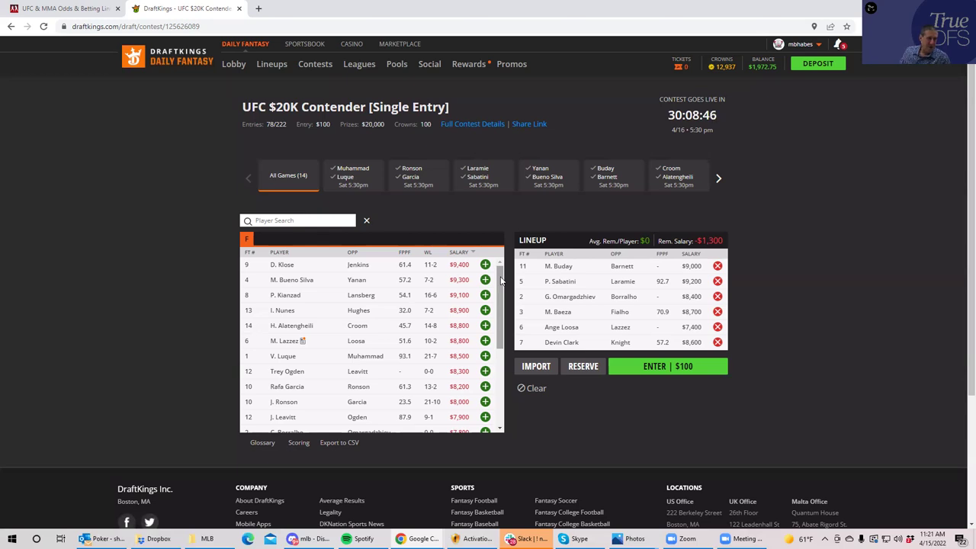
# Step: Empty the lineup by removing Devin Clark, Ange Loosa, M. Baeza, G. Omargadzhiev, P. Sabatini and M. Buday
pyautogui.click(716, 341)
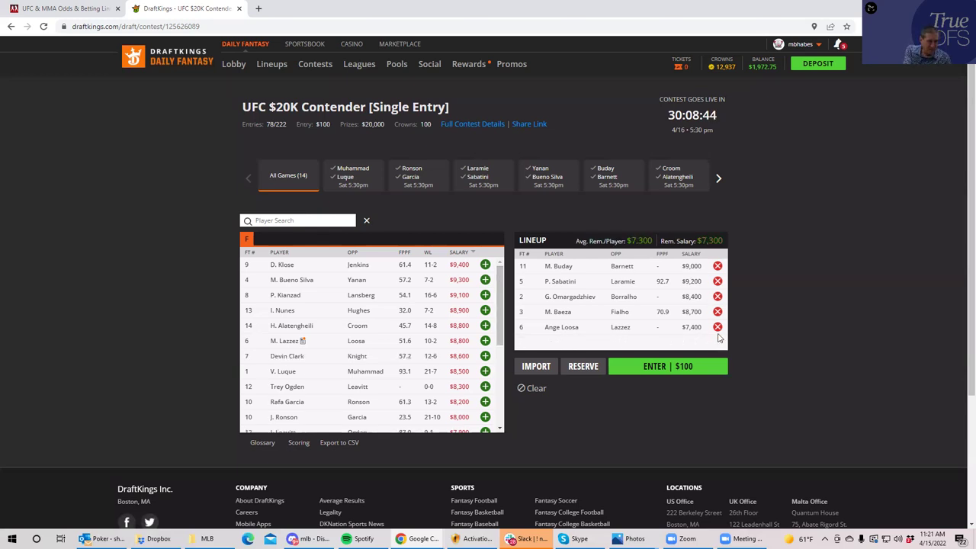
pyautogui.click(716, 327)
pyautogui.click(717, 312)
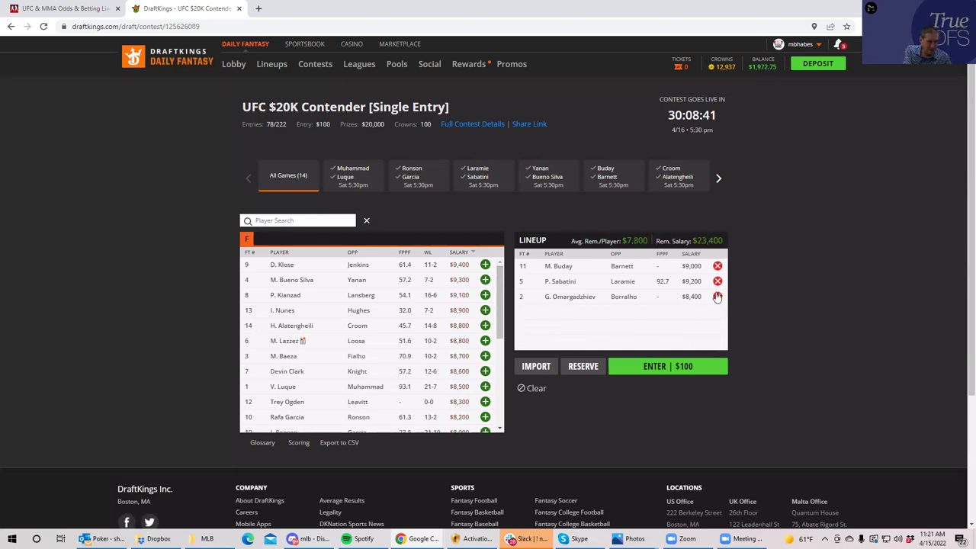
pyautogui.click(717, 281)
pyautogui.click(717, 281)
pyautogui.click(717, 266)
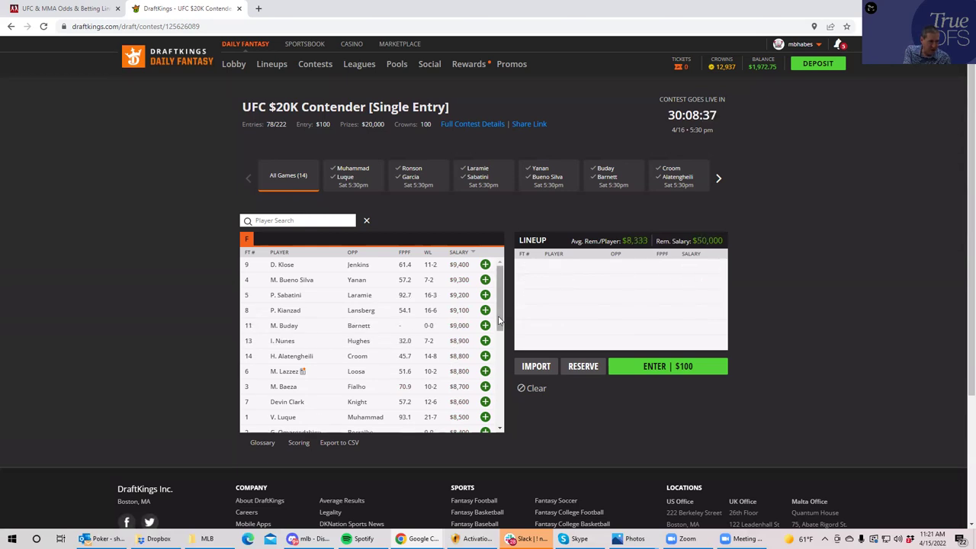
# Step: Review the full fighter list from the highest to the lowest salary to weigh candidates for a new lineup
pyautogui.scroll(-3, 475, 410)
pyautogui.scroll(-2, 475, 412)
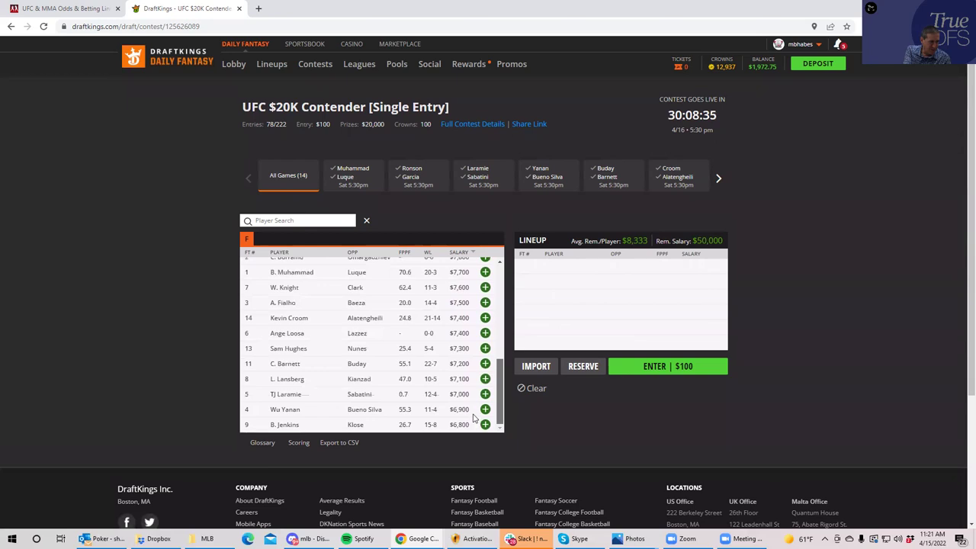
pyautogui.scroll(2, 473, 408)
pyautogui.scroll(3, 473, 391)
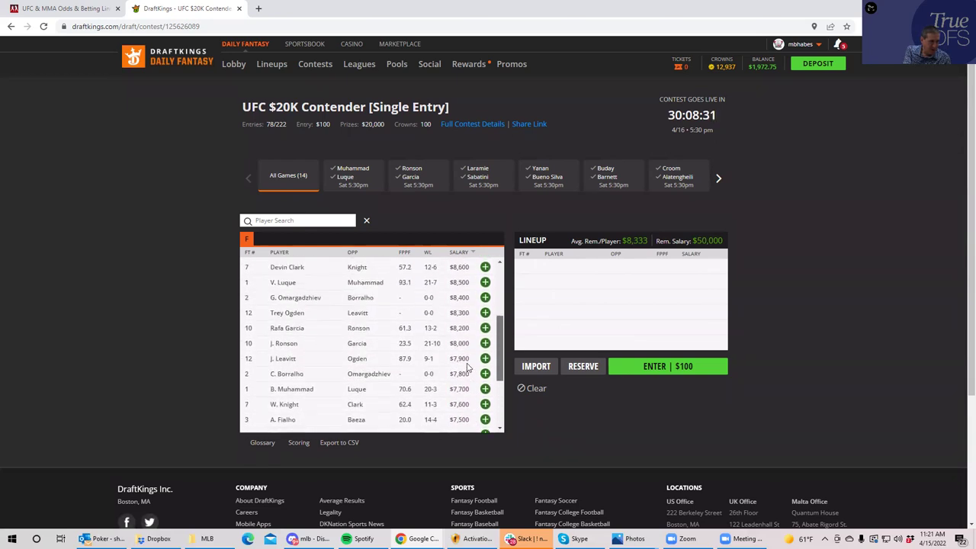
pyautogui.scroll(4, 467, 359)
pyautogui.scroll(1, 466, 324)
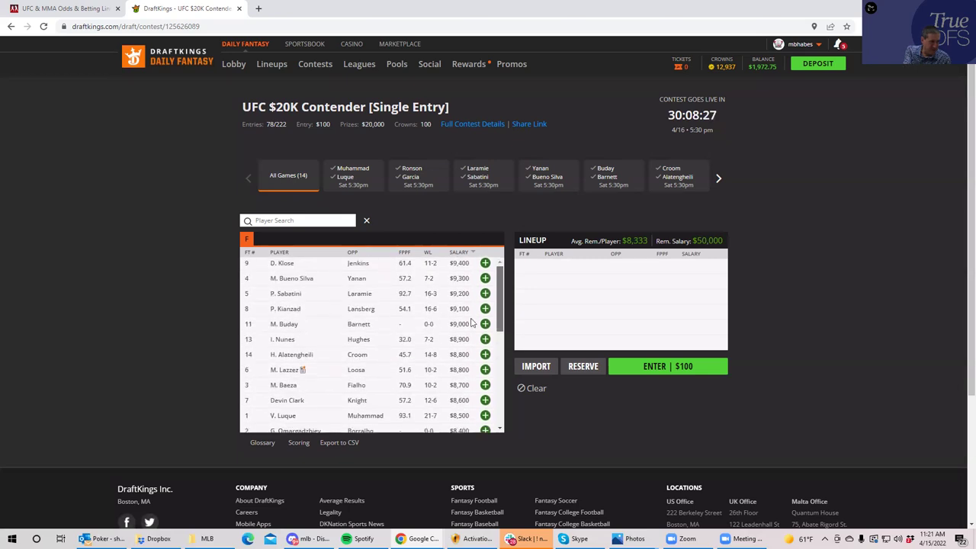
pyautogui.scroll(-2, 473, 324)
pyautogui.scroll(-1, 473, 332)
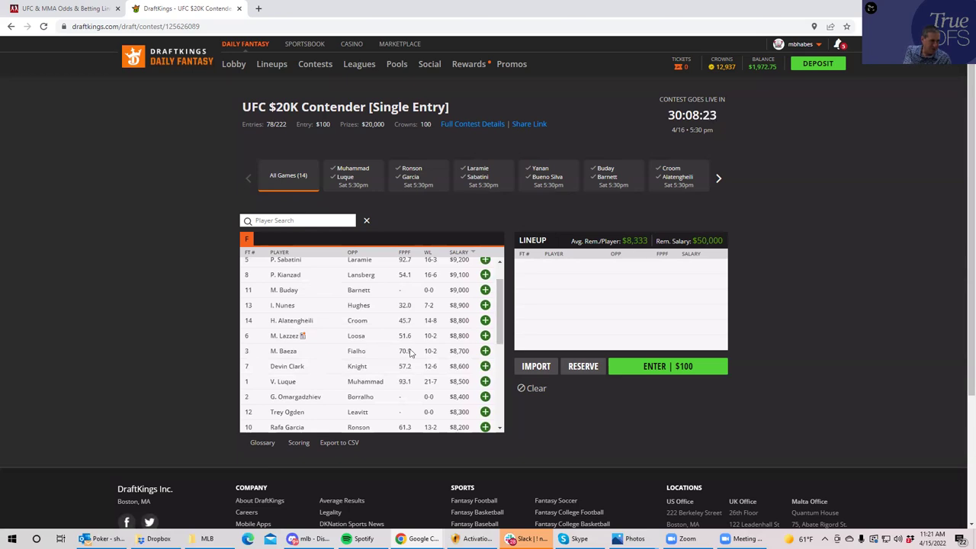
pyautogui.scroll(2, 496, 292)
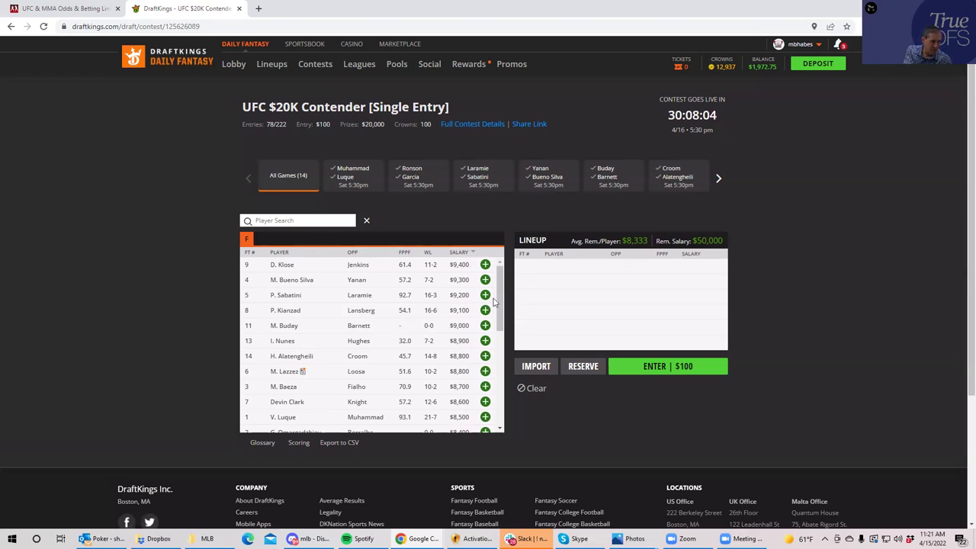
pyautogui.scroll(-1, 499, 309)
pyautogui.scroll(-5, 498, 308)
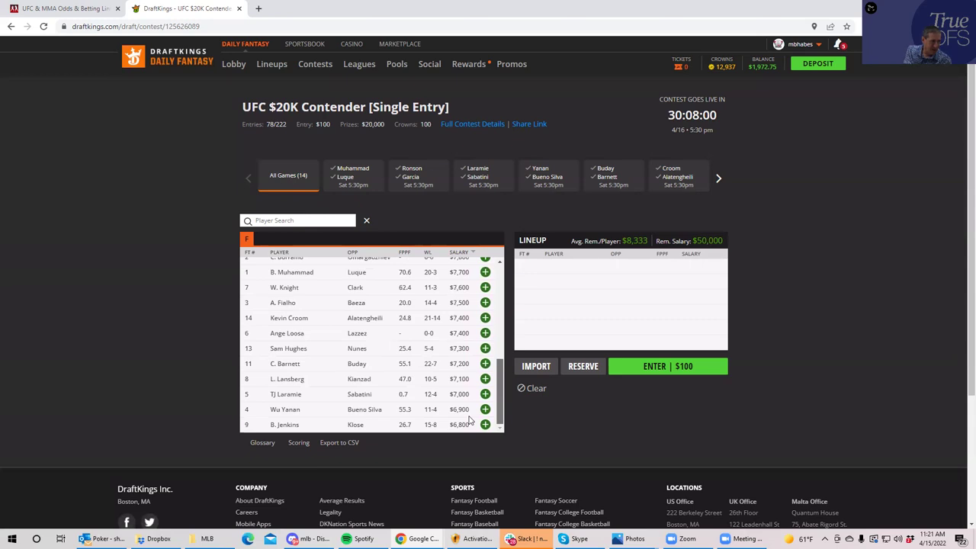
pyautogui.scroll(1, 463, 367)
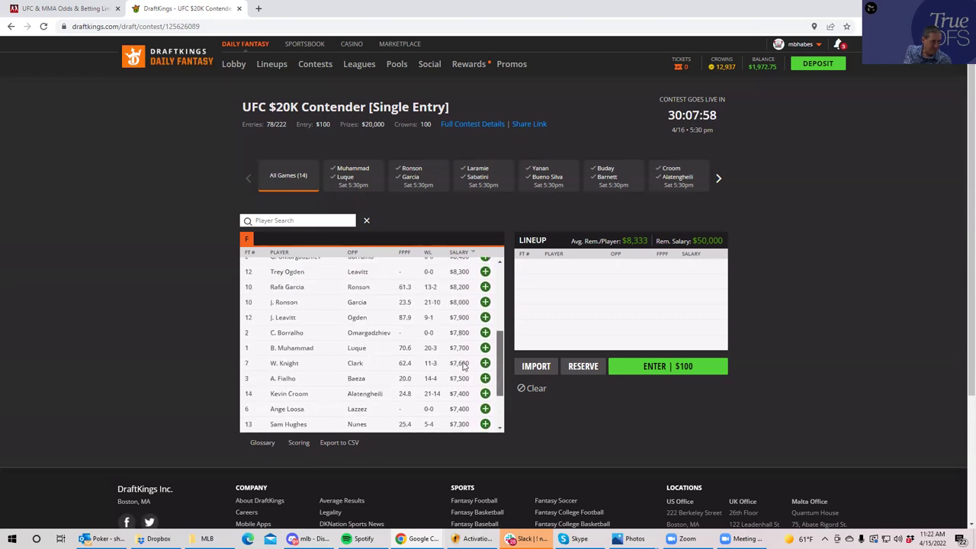